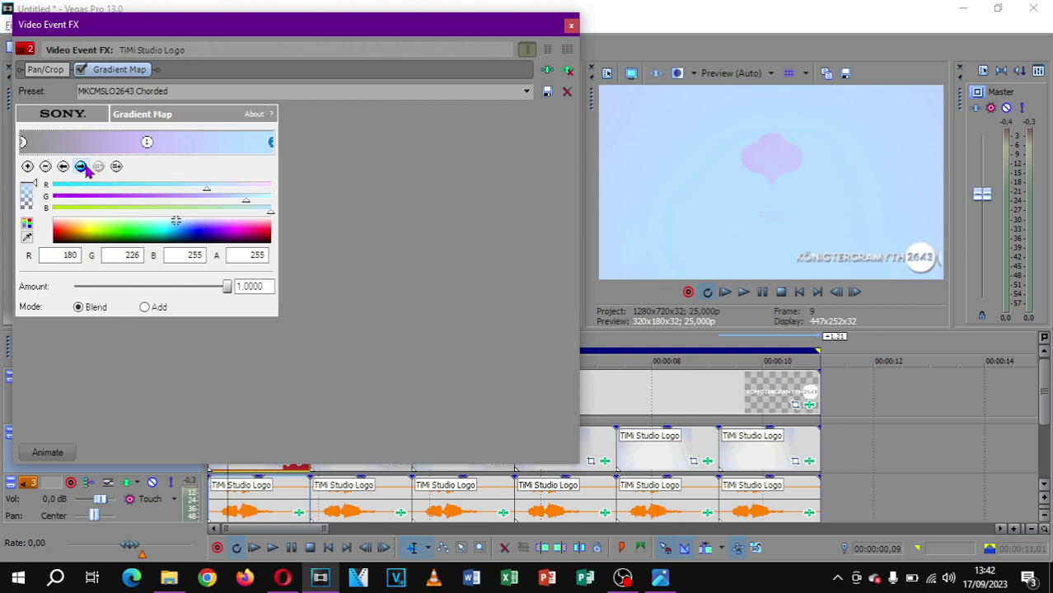
# - Review the IL Vocodex settings and highlighted keyboard notes on the first TiMi Studio Logo audio clip, closing its effect windows
pyautogui.click(571, 26)
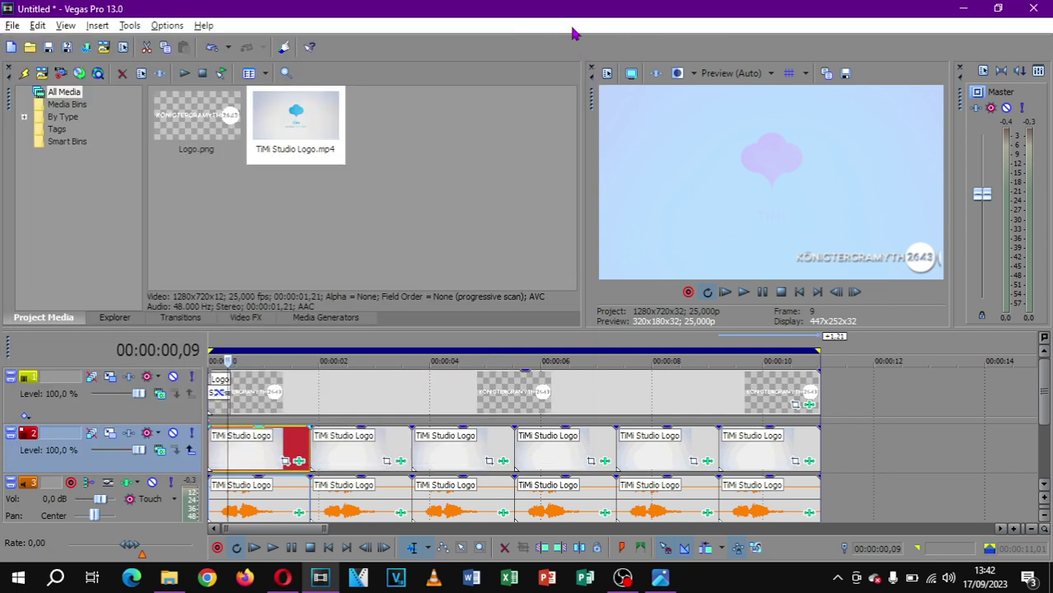
pyautogui.click(299, 515)
pyautogui.moveTo(452, 9)
pyautogui.mouseDown()
pyautogui.moveTo(450, 27)
pyautogui.moveTo(463, 3)
pyautogui.moveTo(451, 74)
pyautogui.moveTo(456, 22)
pyautogui.mouseUp()
pyautogui.scroll(-2, 404, 223)
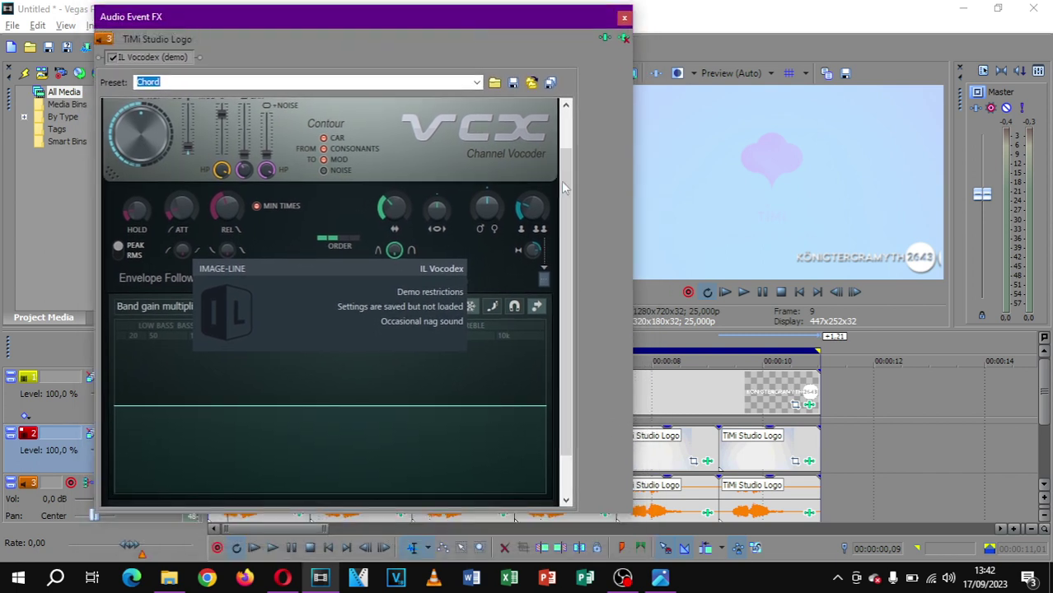
pyautogui.scroll(-3, 502, 486)
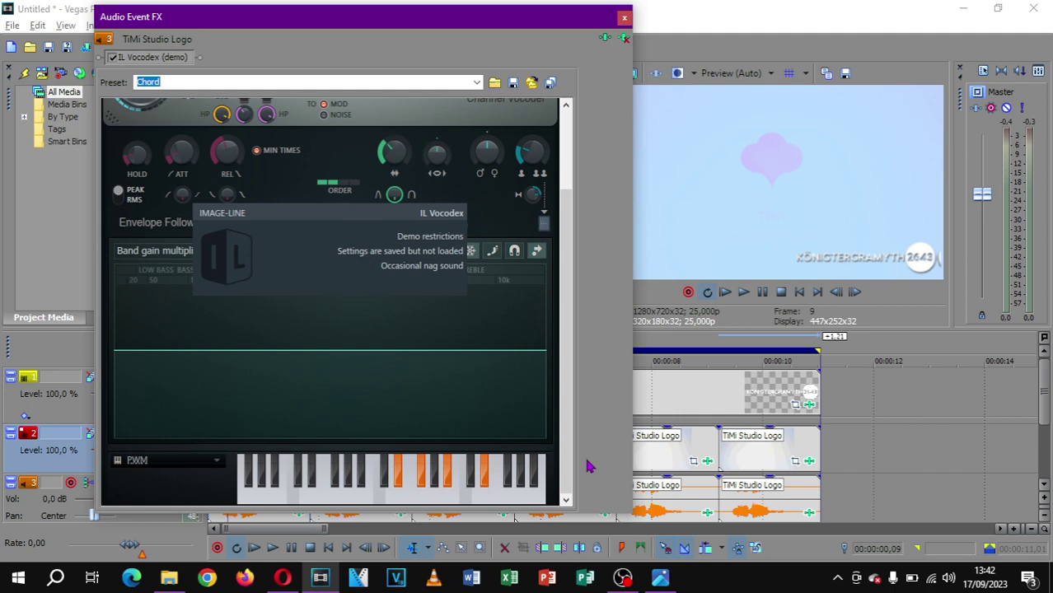
pyautogui.click(624, 17)
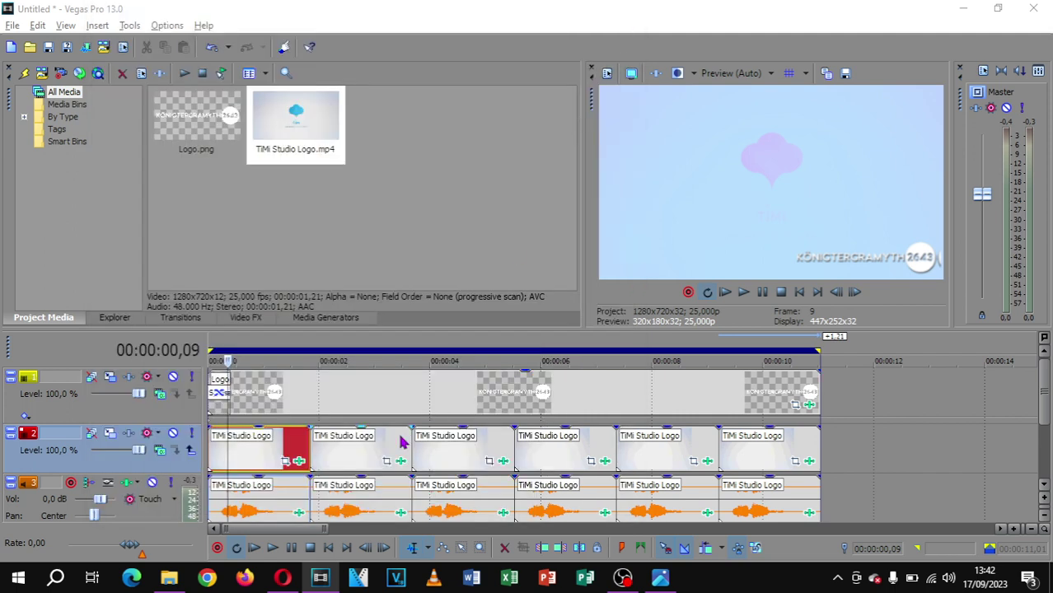
# - Select the second TiMi Studio Logo video clip and set the video preview quality to Draft (Auto)
pyautogui.click(351, 452)
pyautogui.click(741, 73)
pyautogui.moveTo(717, 85)
pyautogui.click(808, 96)
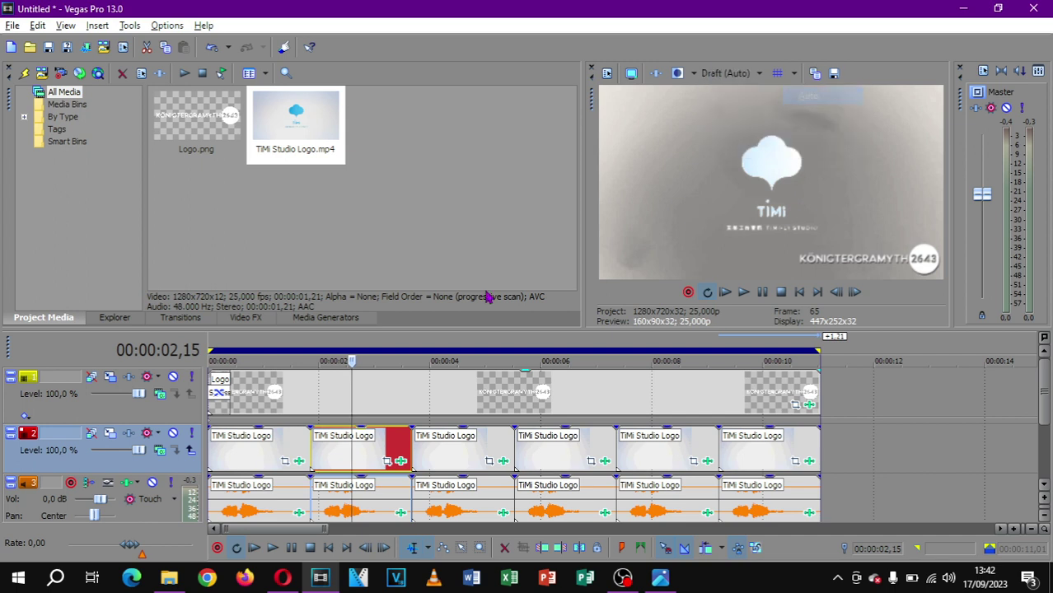
# - Examine the color values of every Gradient Map control point on the second video clip
pyautogui.click(401, 460)
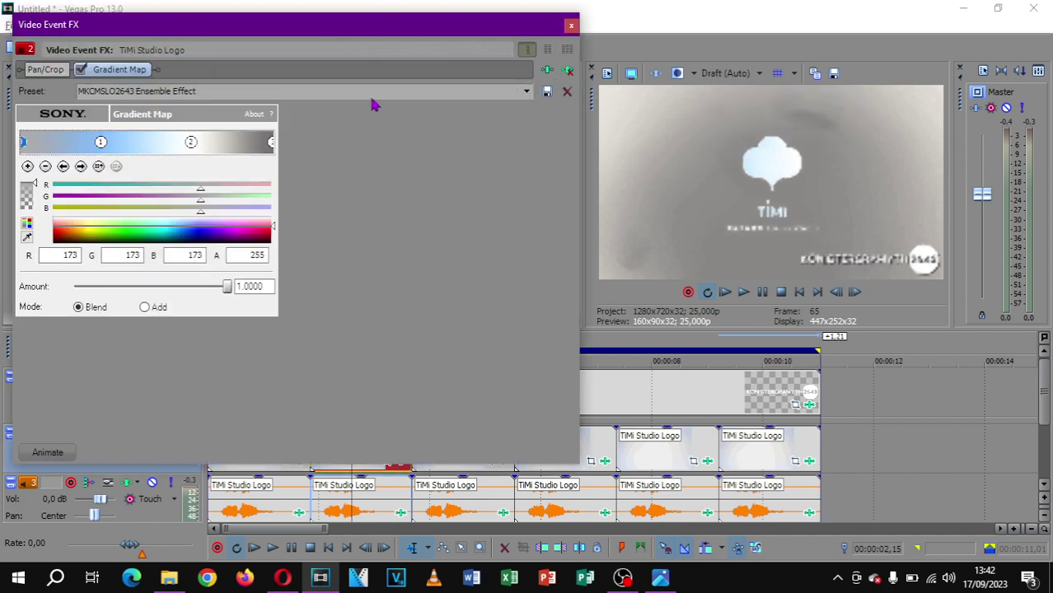
pyautogui.click(82, 167)
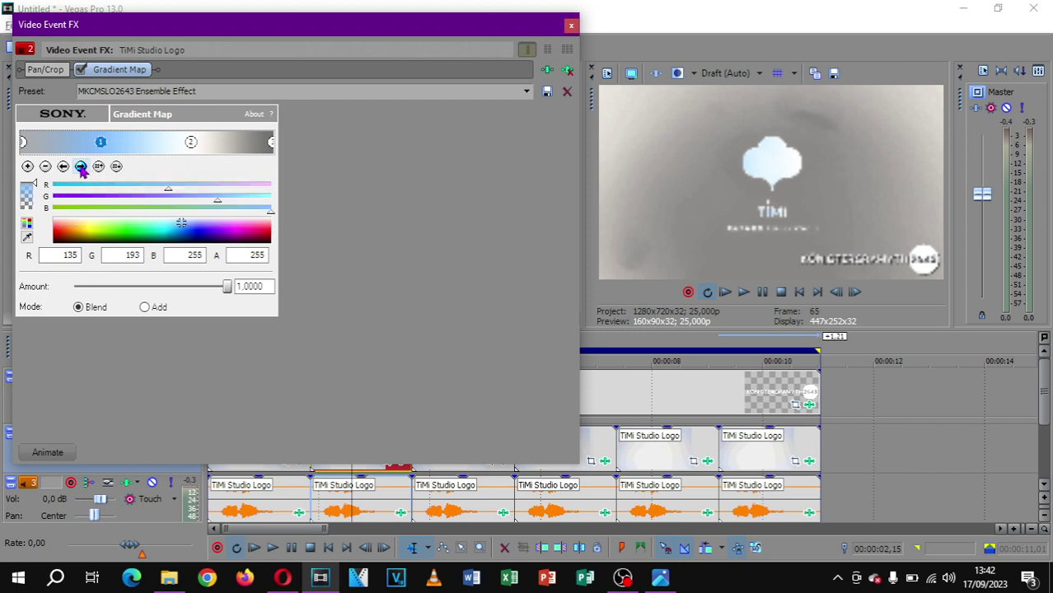
pyautogui.click(82, 166)
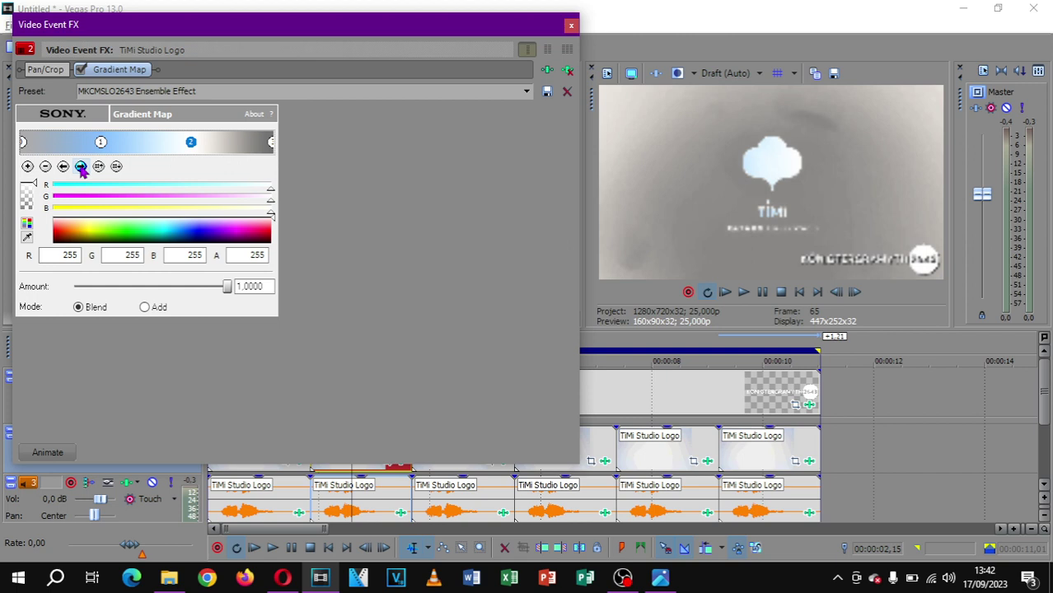
pyautogui.click(81, 166)
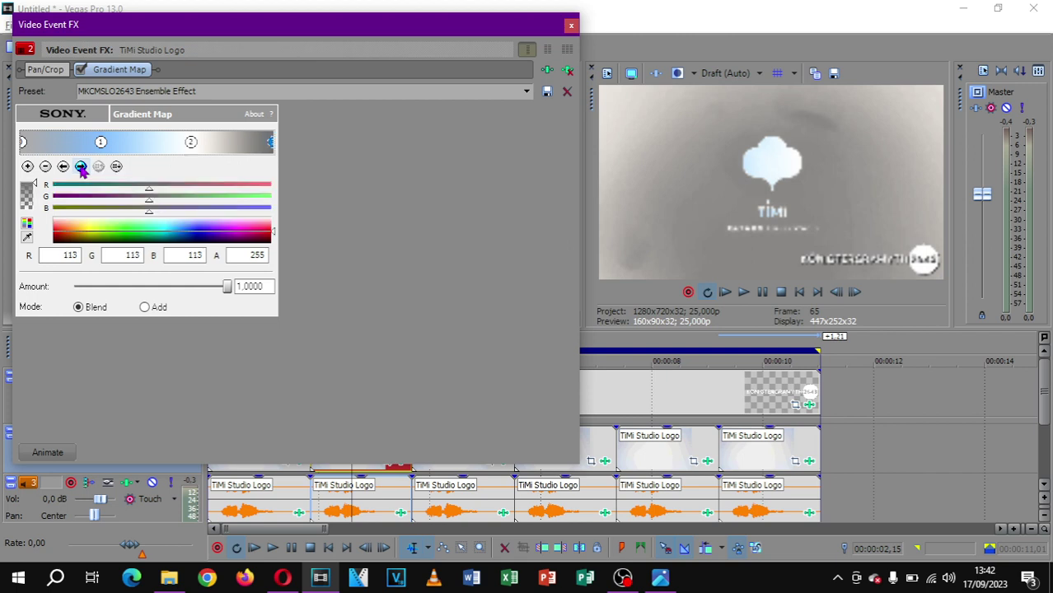
pyautogui.click(571, 28)
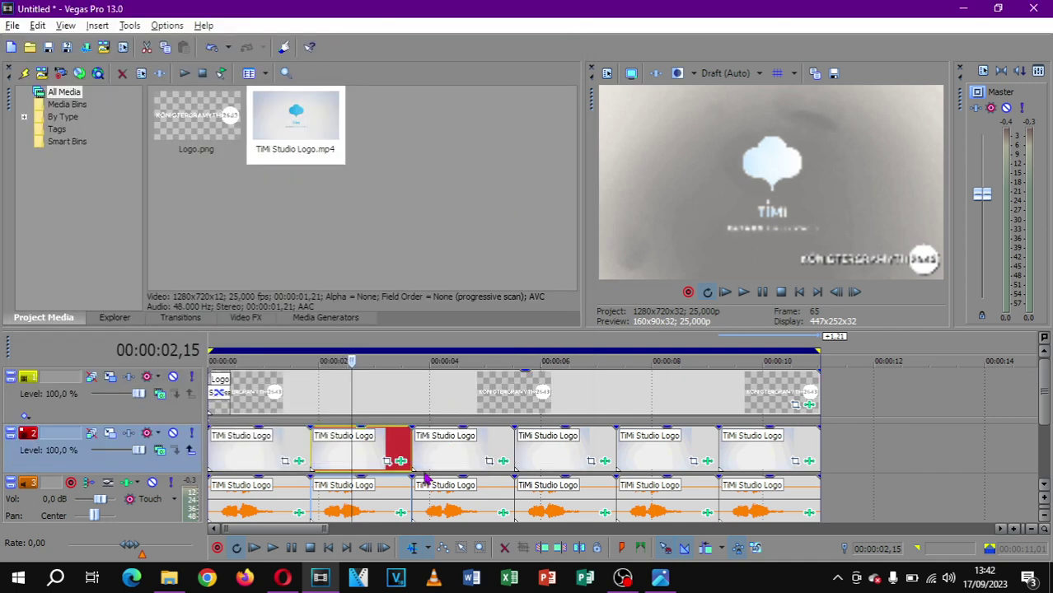
# - Review the IL Vocodex settings, carrier and keyboard notes on the second audio clip, closing the effect window
pyautogui.click(400, 513)
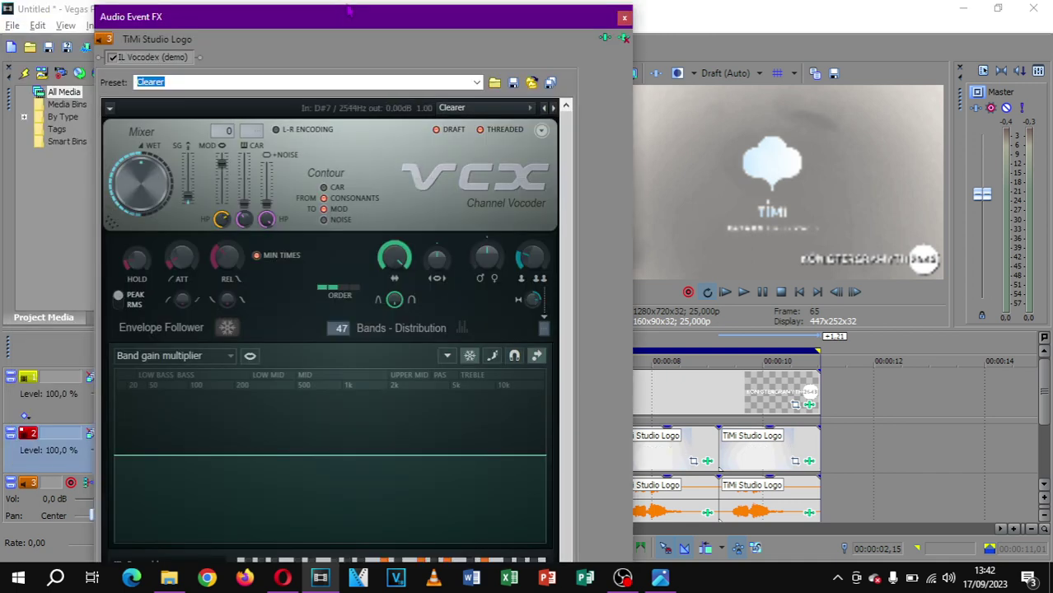
pyautogui.moveTo(349, 4)
pyautogui.mouseDown()
pyautogui.moveTo(382, 21)
pyautogui.moveTo(391, 4)
pyautogui.moveTo(345, 0)
pyautogui.mouseUp()
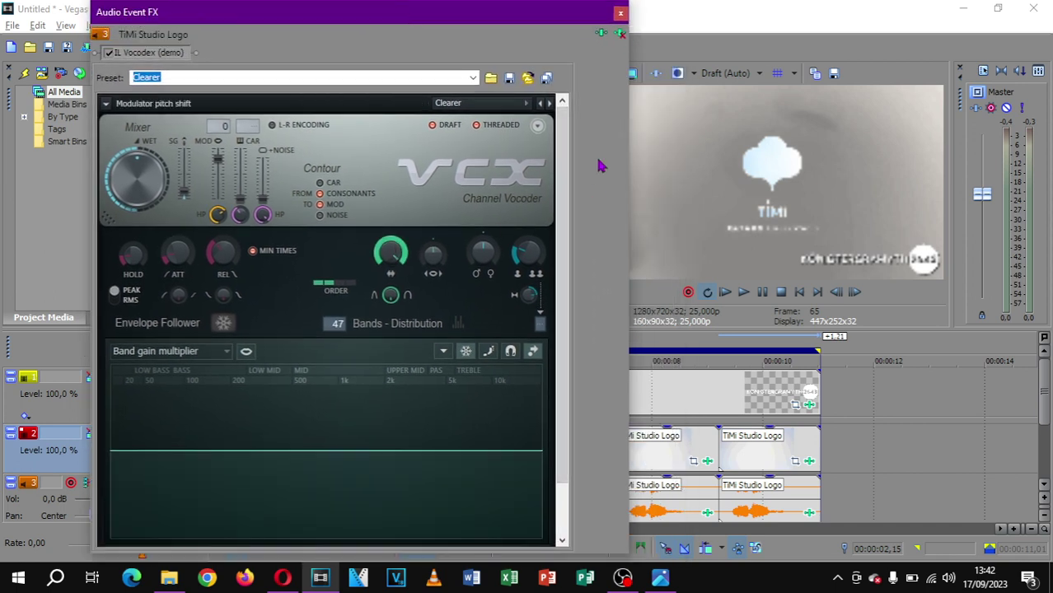
pyautogui.scroll(-1, 564, 208)
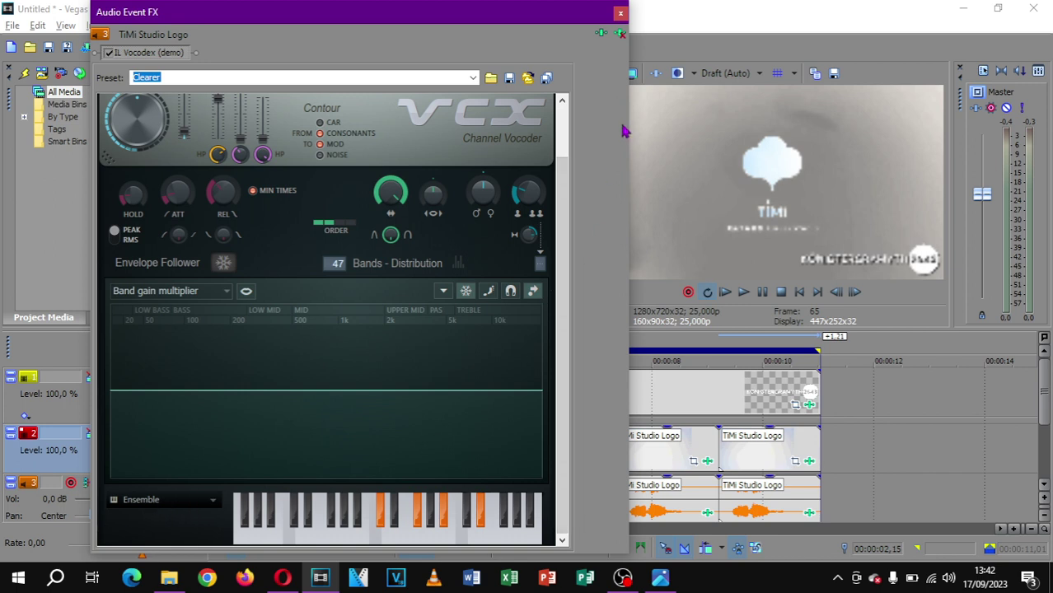
pyautogui.click(619, 13)
# - Select the third video clip and examine its NewBlue LE Light Rays effect settings
pyautogui.click(437, 471)
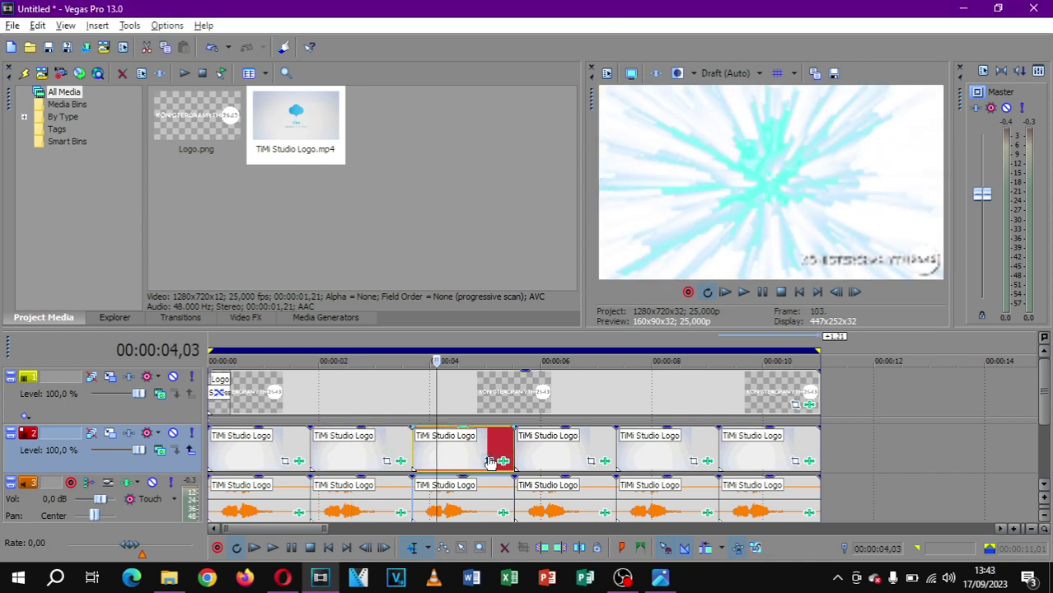
pyautogui.click(502, 462)
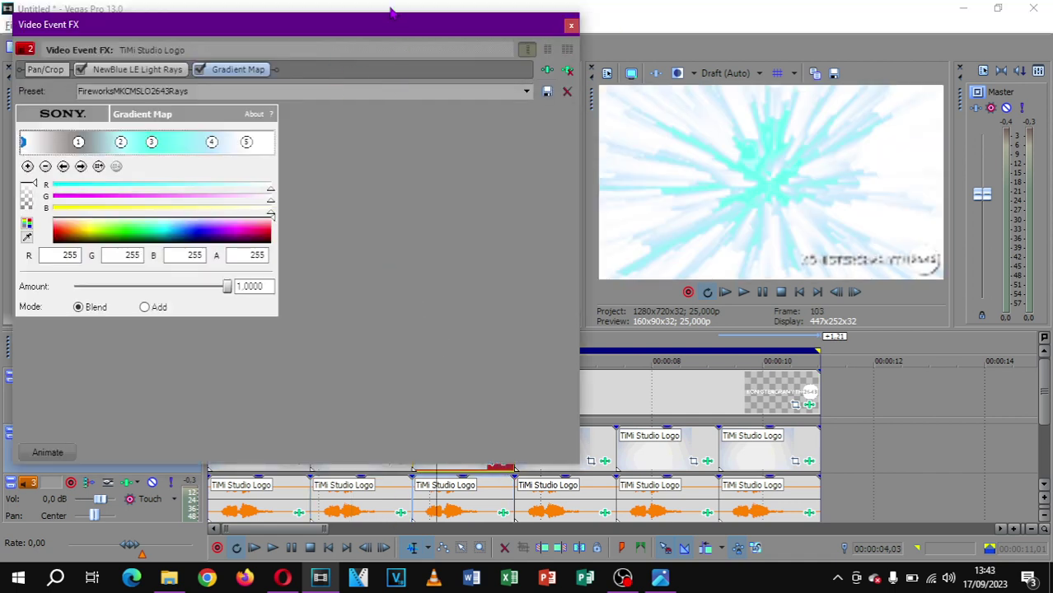
pyautogui.hotkey('alt', 'Tab')
pyautogui.hotkey('alt', 'Tab')
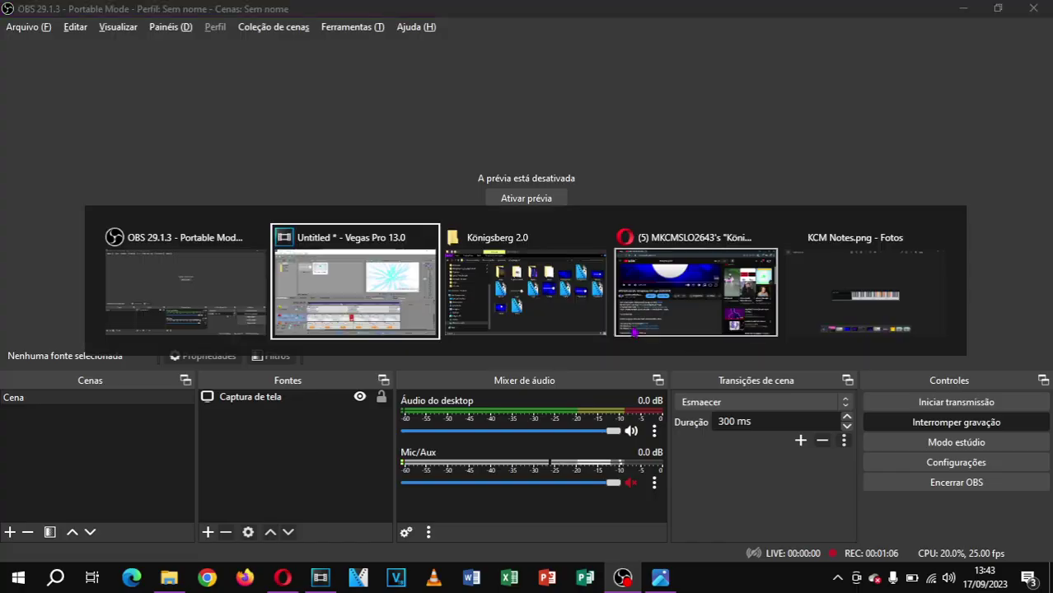
pyautogui.click(130, 70)
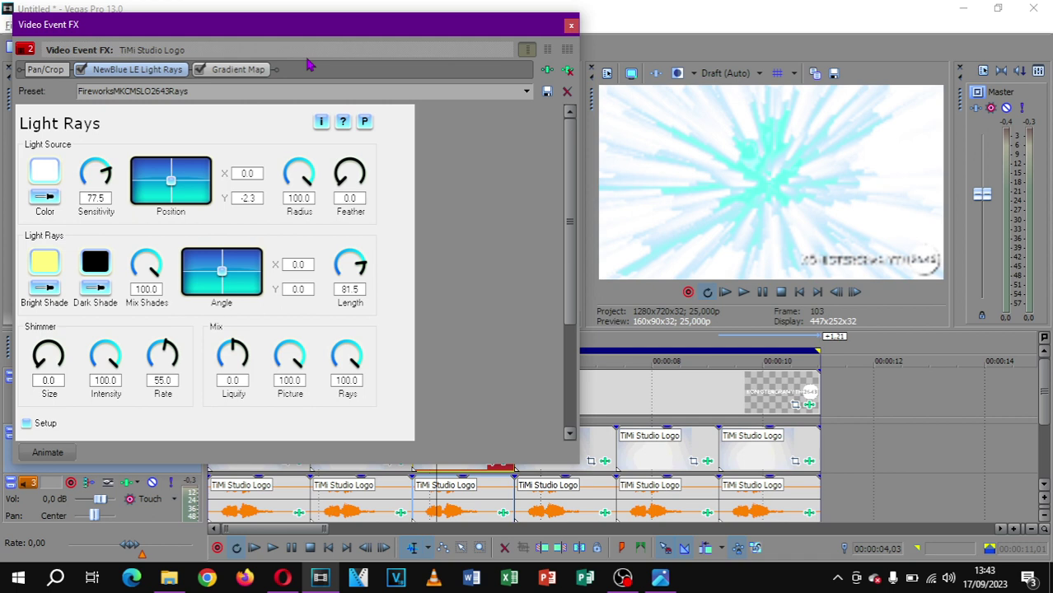
# - Examine the color values of each Gradient Map control point on the third video clip
pyautogui.click(251, 71)
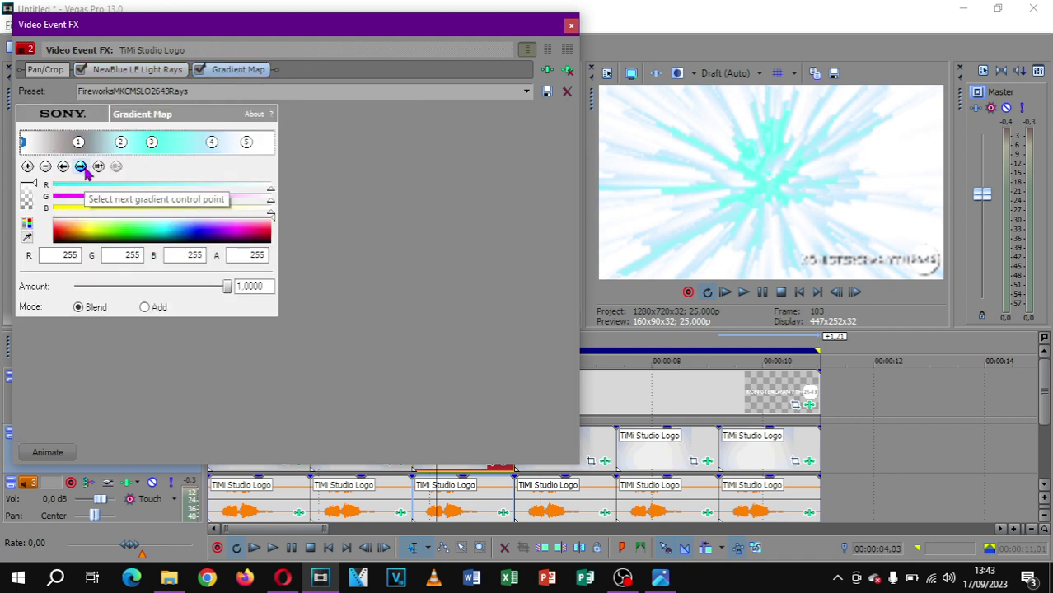
pyautogui.click(82, 166)
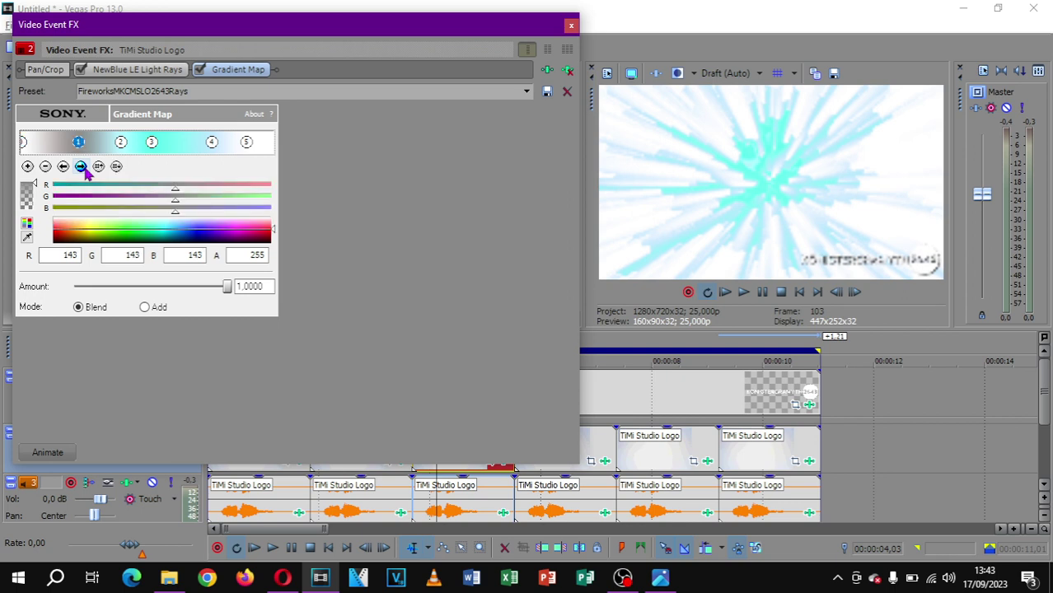
pyautogui.click(82, 167)
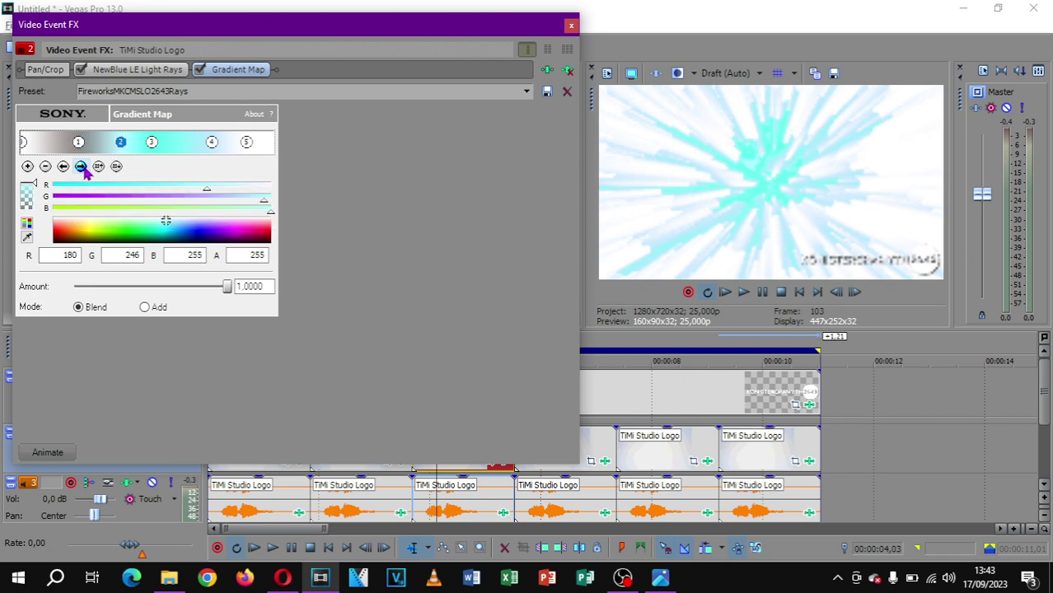
pyautogui.click(81, 166)
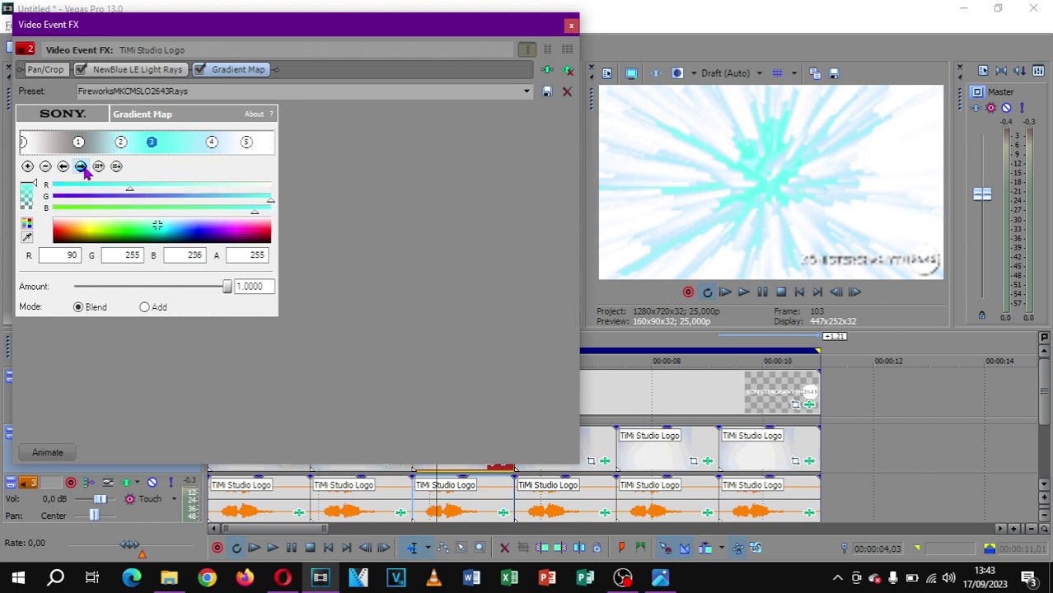
pyautogui.click(81, 166)
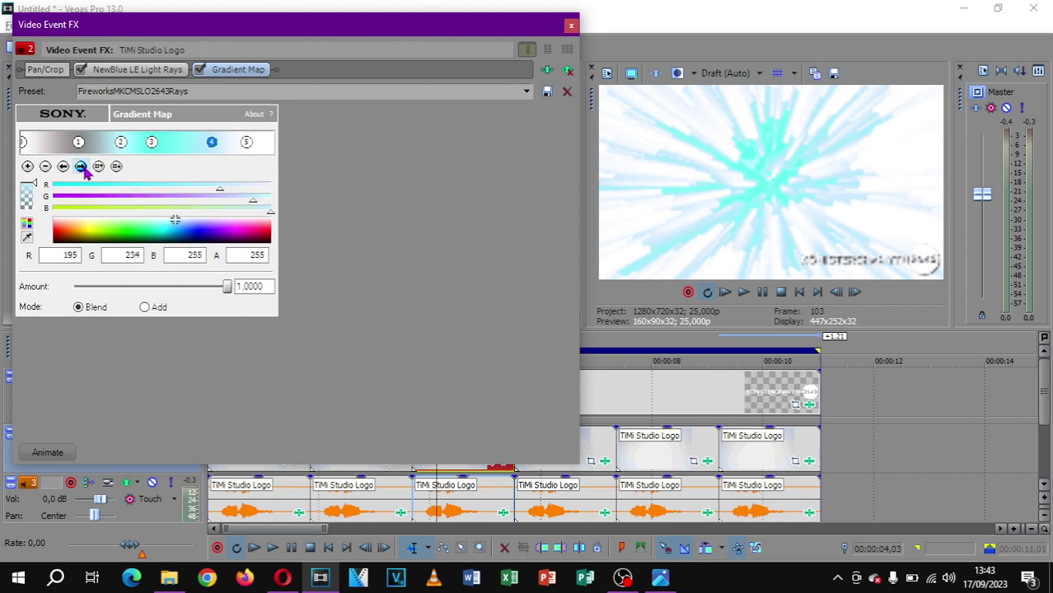
pyautogui.click(81, 167)
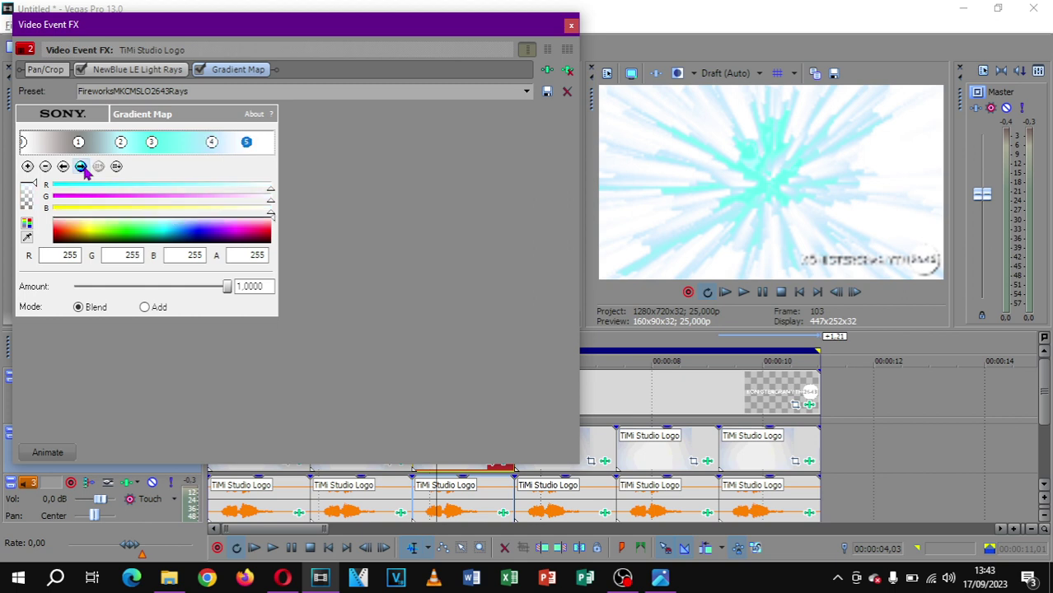
pyautogui.click(570, 26)
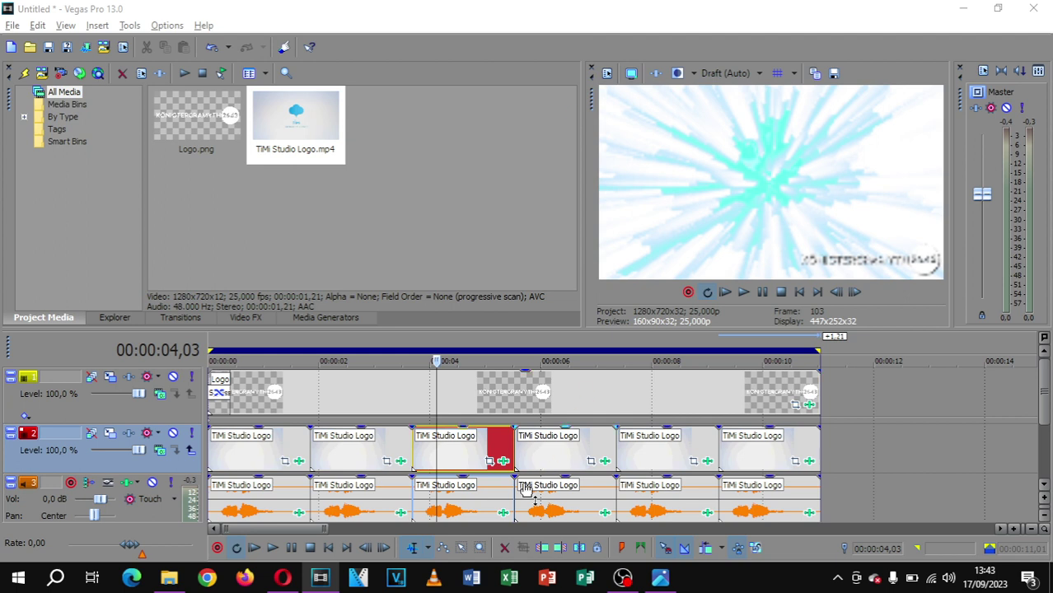
# - Inspect the ExpressFX Flange/Wah-Wah, tb_grumblebum and ExpressFX Reverb settings on the third audio clip
pyautogui.click(503, 513)
pyautogui.moveTo(301, 14)
pyautogui.mouseDown()
pyautogui.moveTo(299, 26)
pyautogui.moveTo(327, 29)
pyautogui.moveTo(318, 23)
pyautogui.mouseUp()
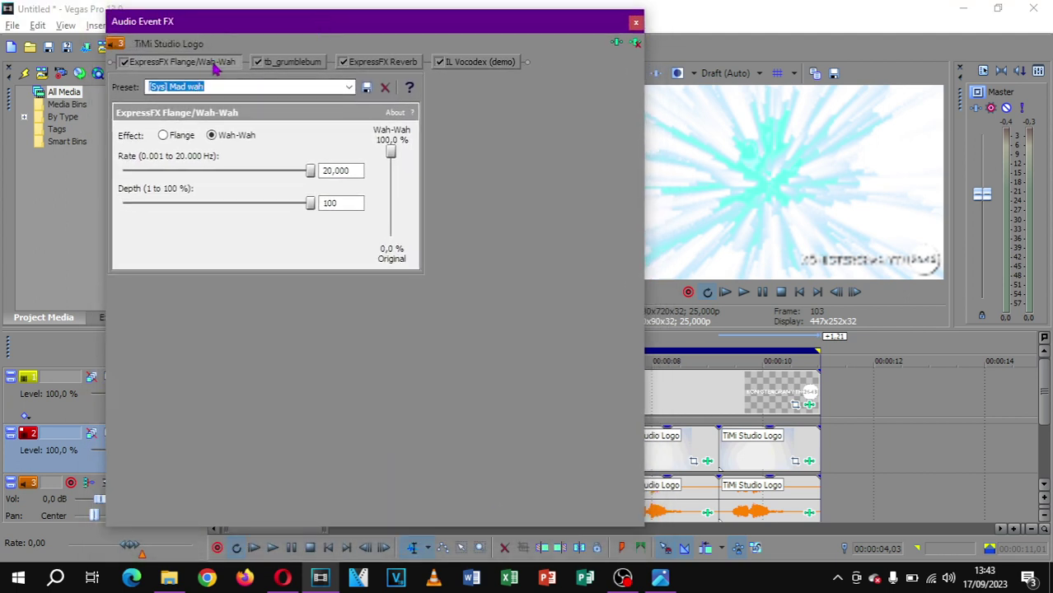
pyautogui.click(294, 64)
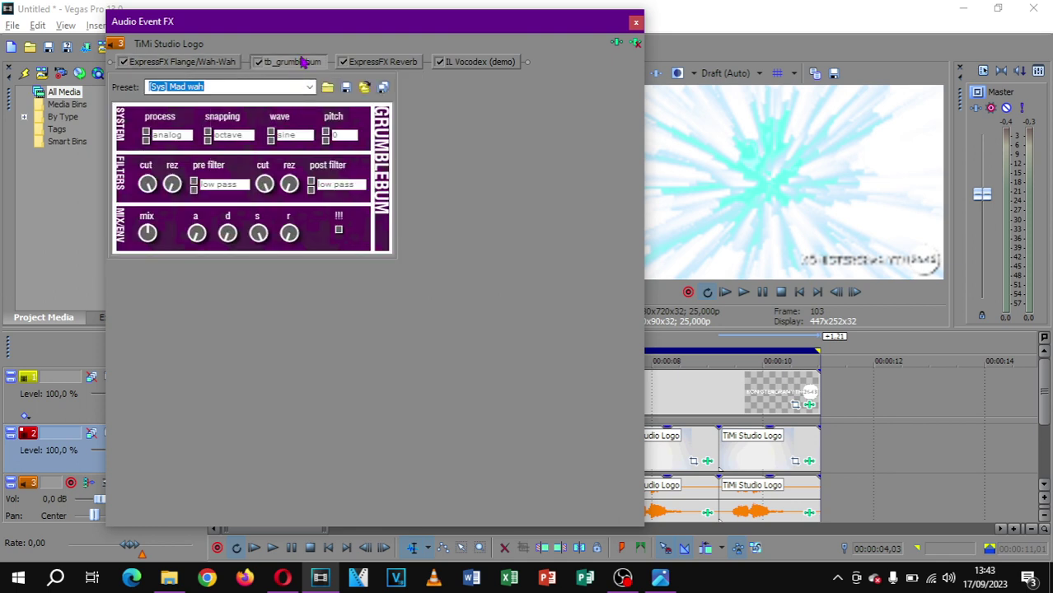
pyautogui.click(377, 63)
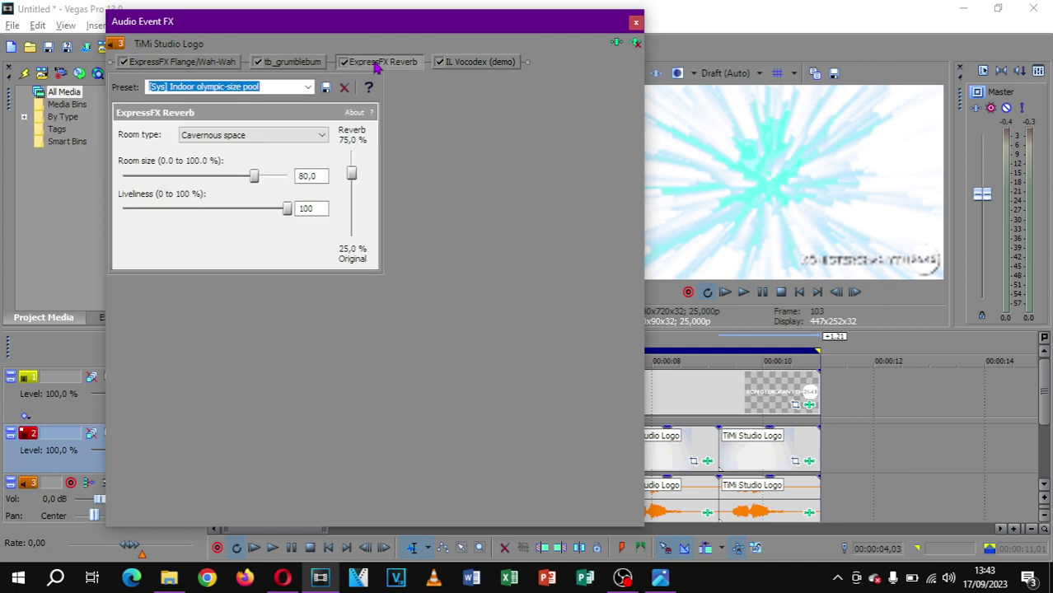
# - Inspect the third audio clip's IL Vocodex settings, including the carrier list and keyboard notes, and close the effect window
pyautogui.click(468, 68)
pyautogui.moveTo(463, 20); pyautogui.dragTo(490, 18)
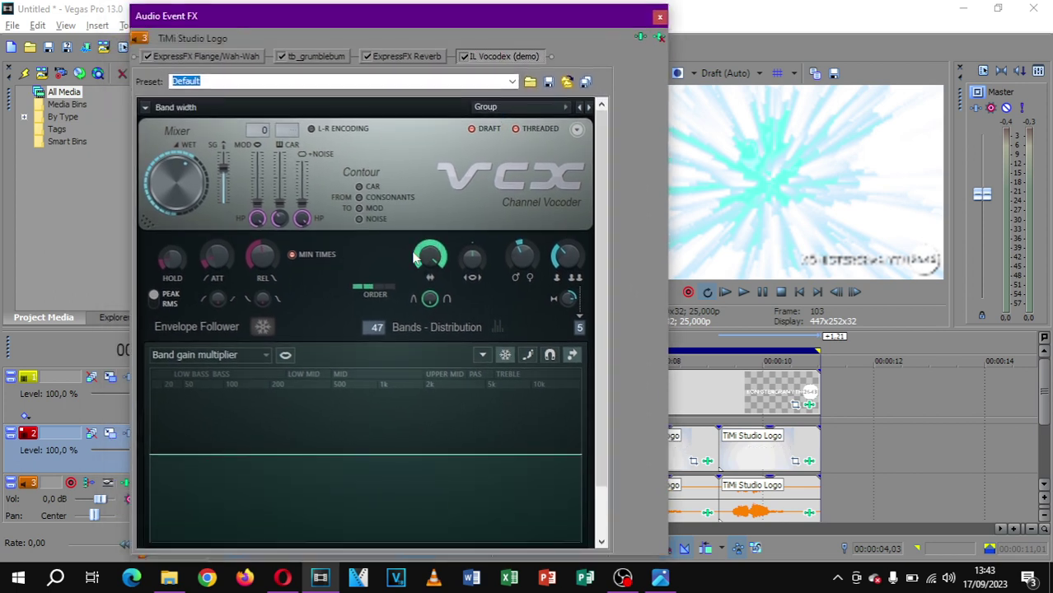
pyautogui.scroll(-1, 603, 160)
pyautogui.click(169, 500)
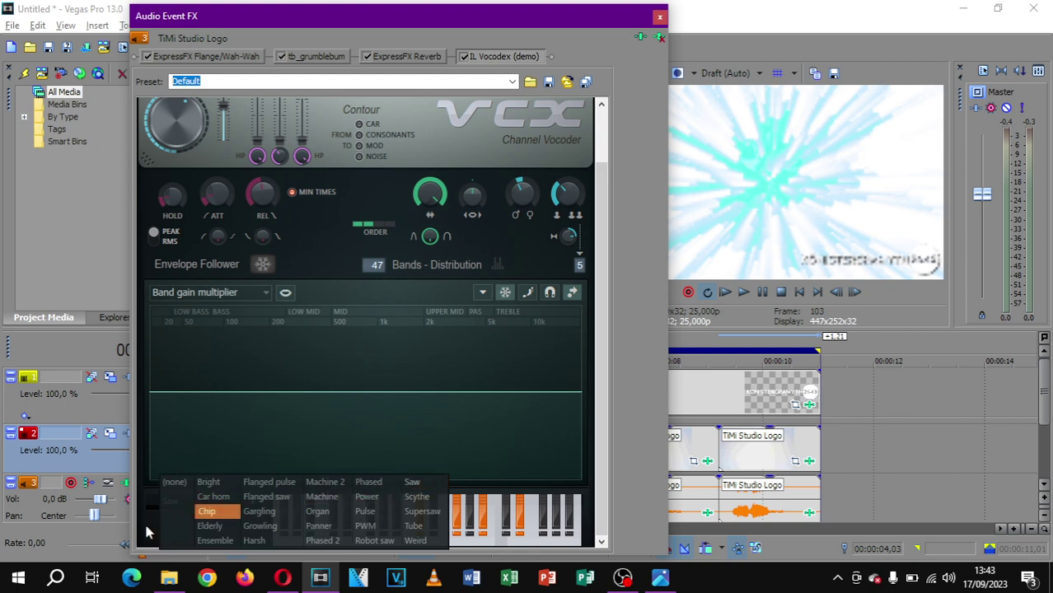
pyautogui.click(147, 527)
pyautogui.moveTo(605, 344); pyautogui.dragTo(604, 391)
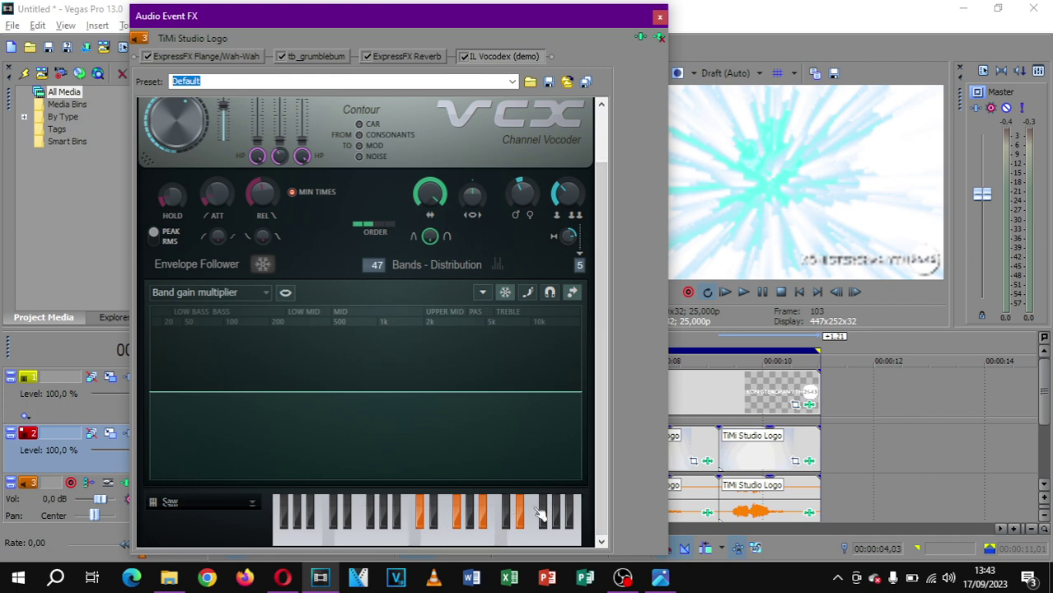
pyautogui.click(659, 18)
# - Select the fourth video clip and examine the color values of its Gradient Map control points
pyautogui.click(550, 451)
pyautogui.click(605, 461)
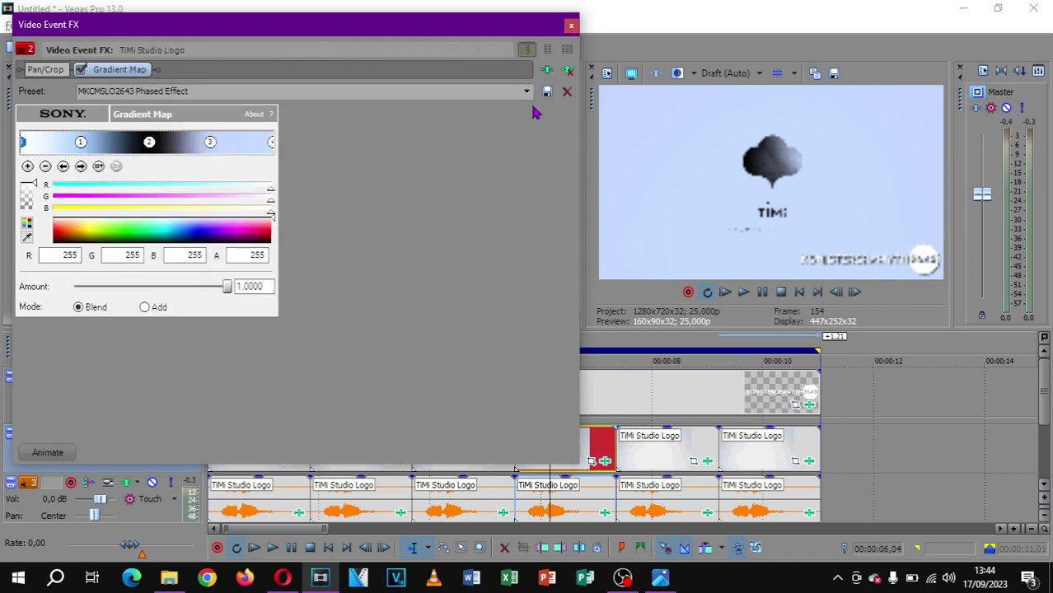
pyautogui.click(80, 168)
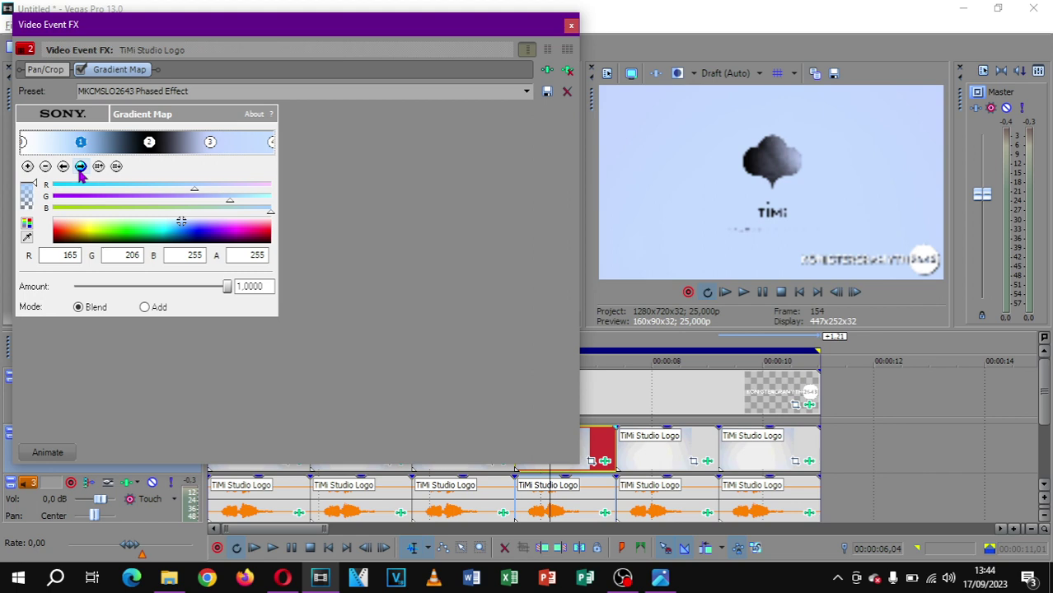
pyautogui.click(80, 168)
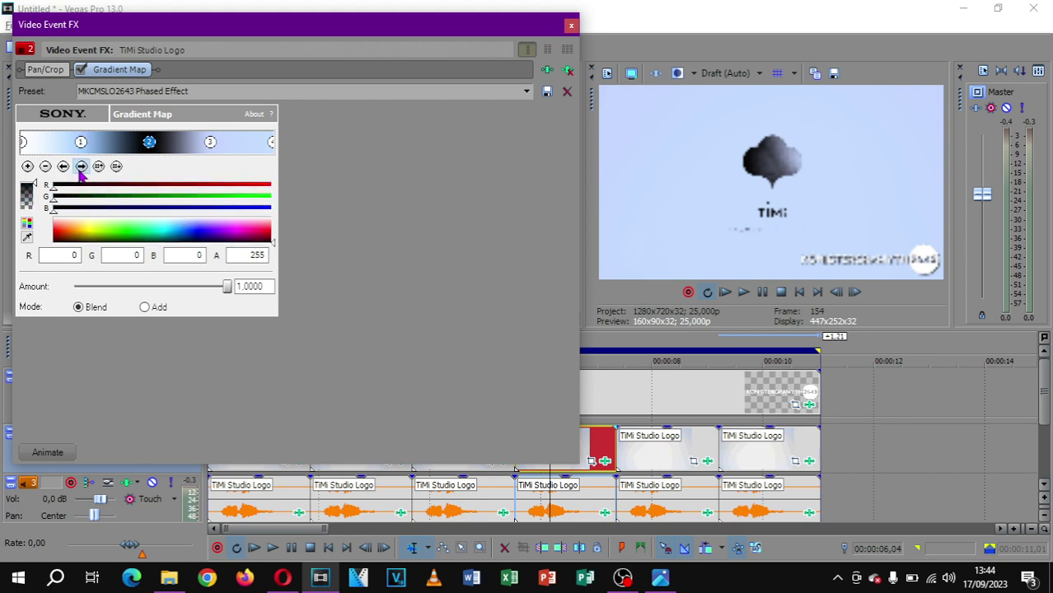
pyautogui.click(81, 168)
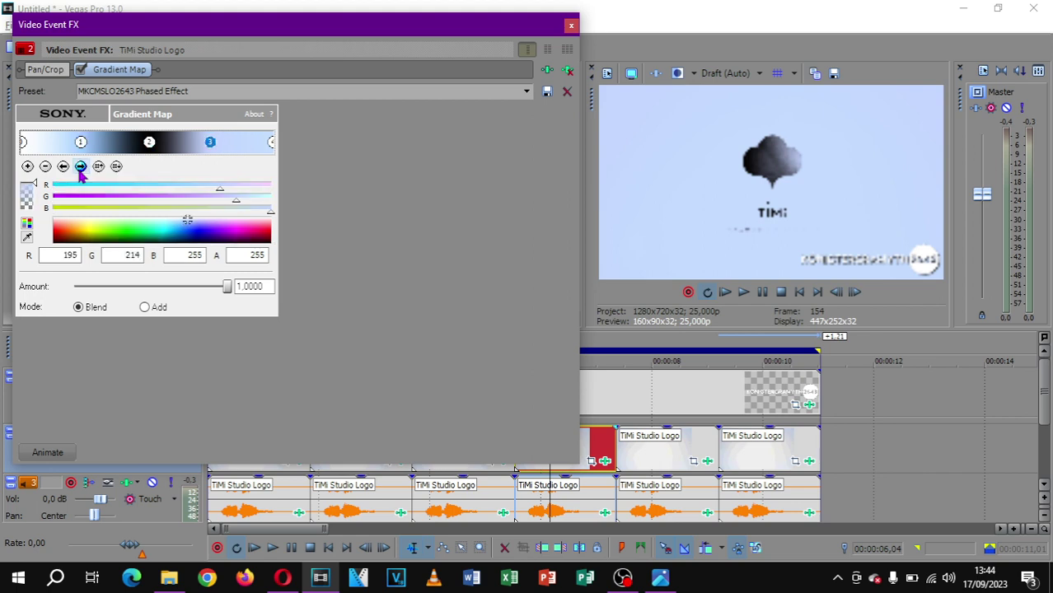
pyautogui.click(81, 167)
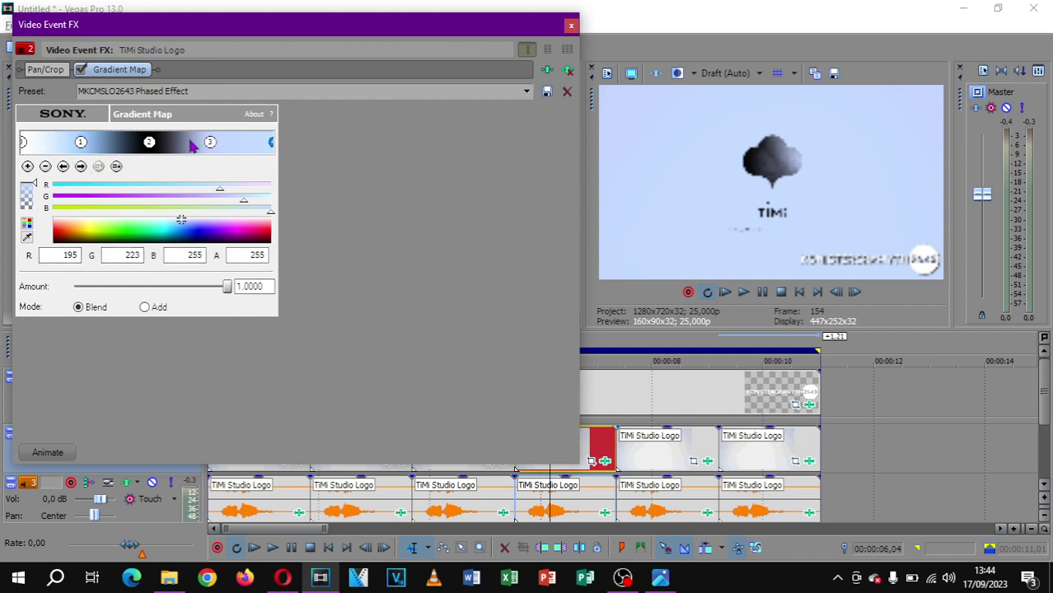
# - Inspect the fourth audio clip's IL Vocodex settings, including the carrier and keyboard notes, and close the effect window
pyautogui.click(571, 24)
pyautogui.click(605, 512)
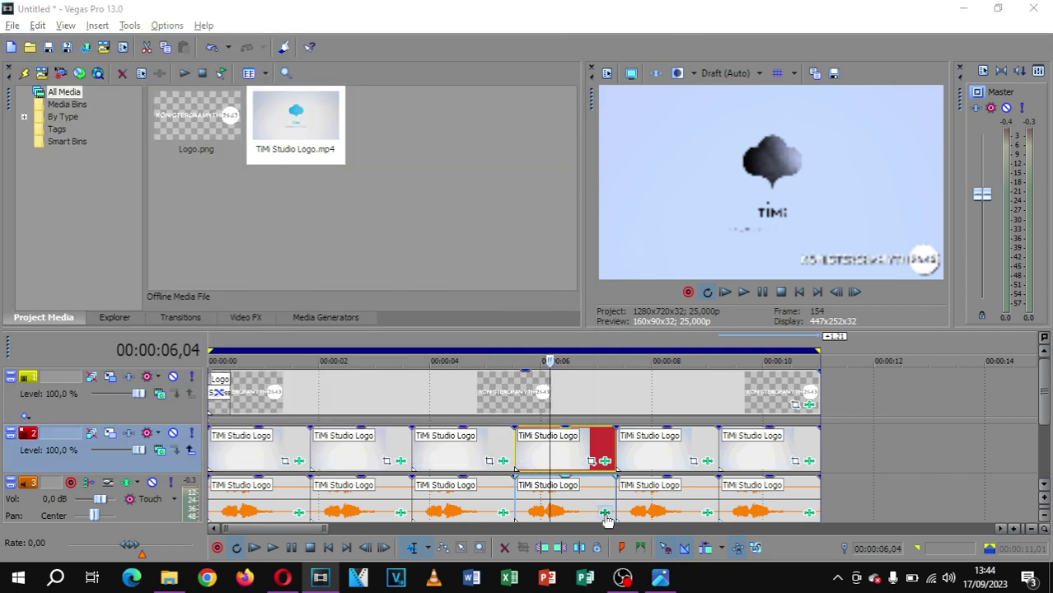
pyautogui.moveTo(402, 30)
pyautogui.mouseDown()
pyautogui.moveTo(402, 80)
pyautogui.moveTo(411, 26)
pyautogui.mouseUp()
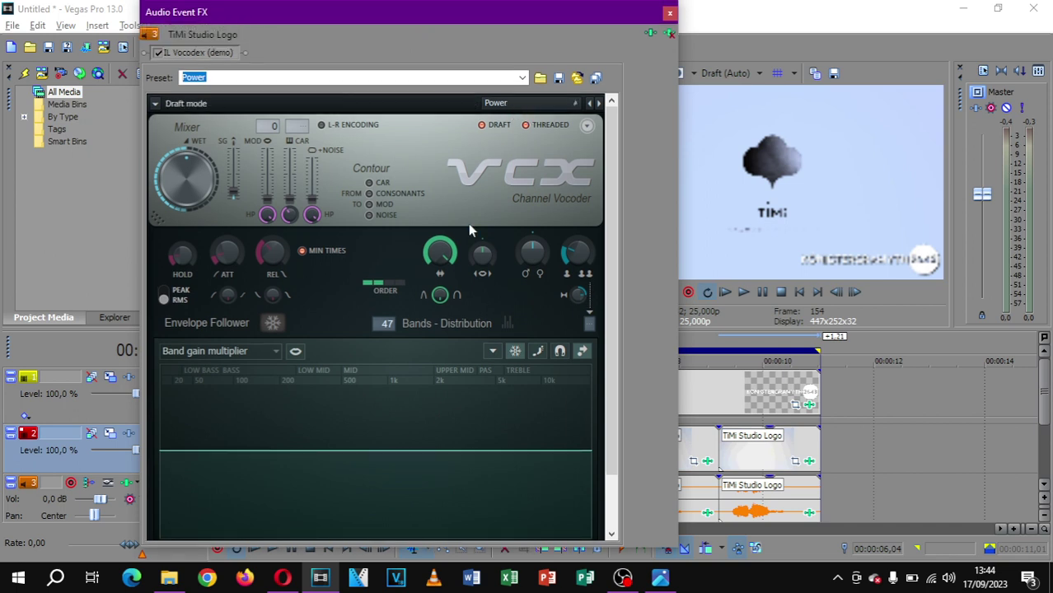
pyautogui.moveTo(633, 134); pyautogui.dragTo(634, 231)
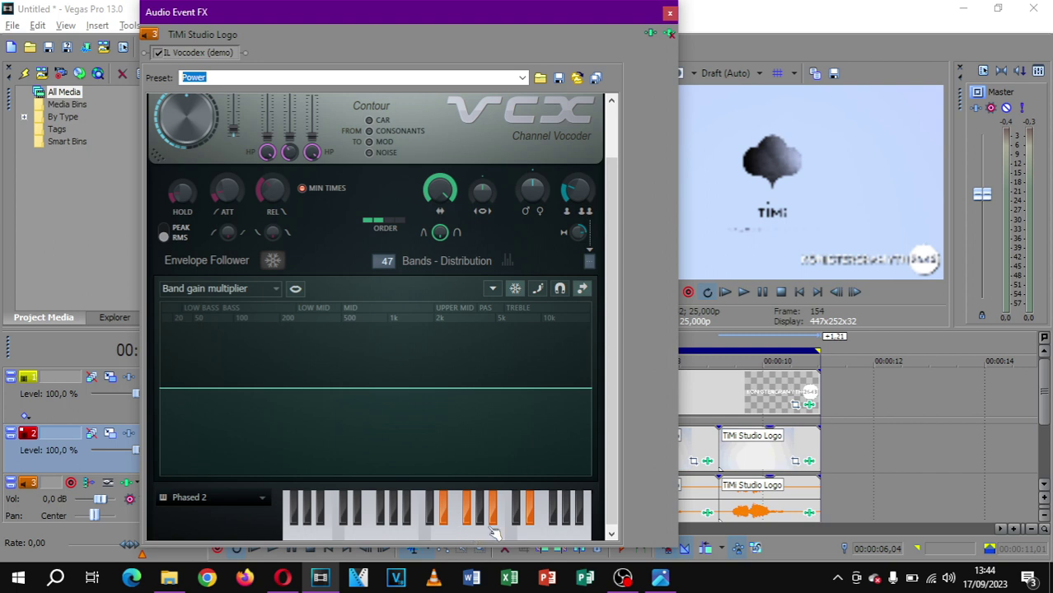
pyautogui.click(669, 14)
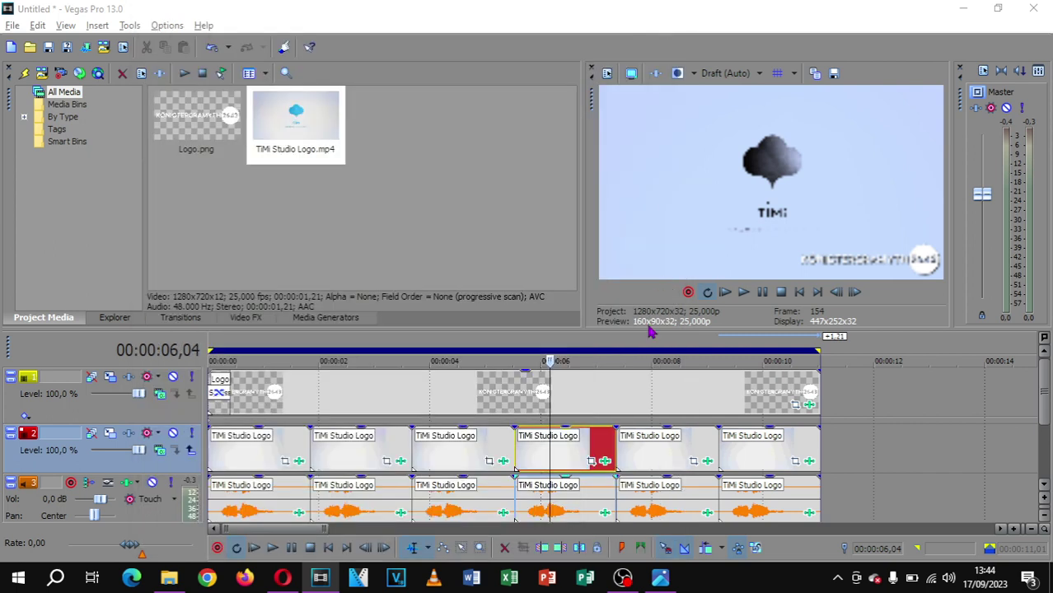
# - Select the fifth video clip and examine the color values of each of its Gradient Map control points
pyautogui.click(647, 461)
pyautogui.click(696, 460)
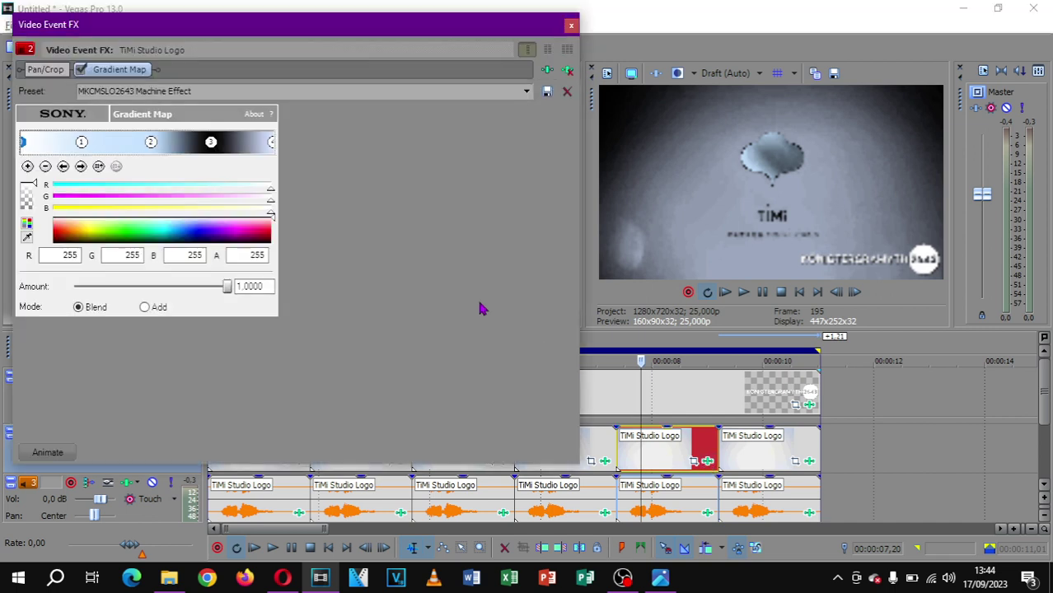
pyautogui.click(81, 167)
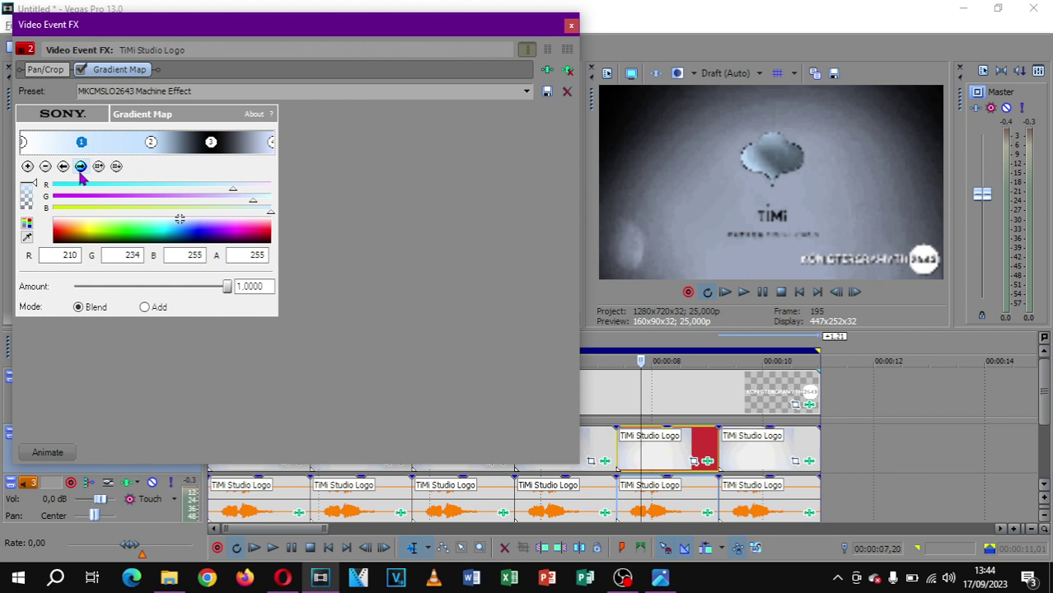
pyautogui.click(80, 167)
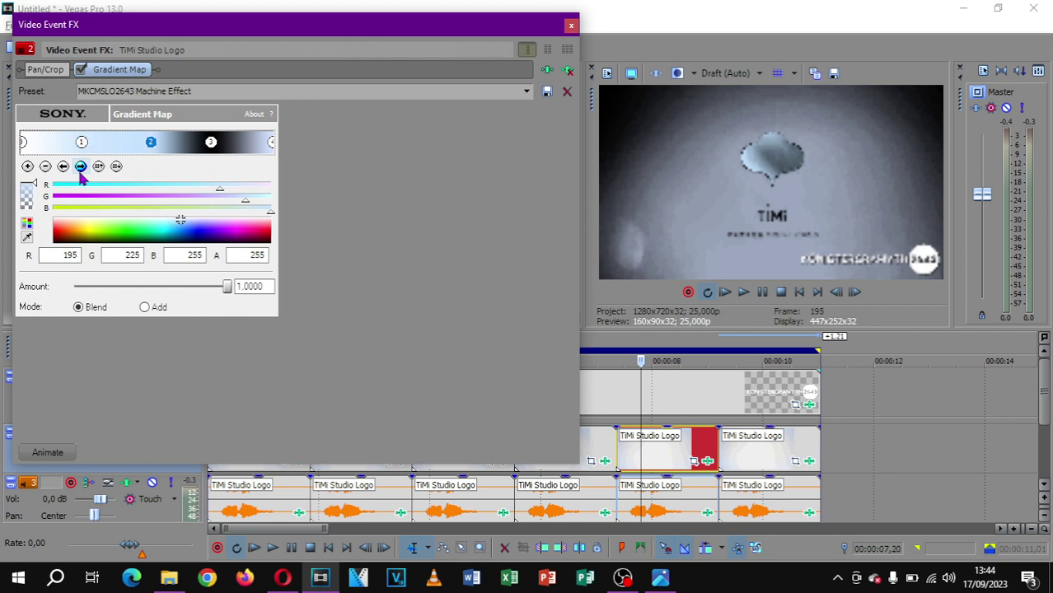
pyautogui.click(81, 167)
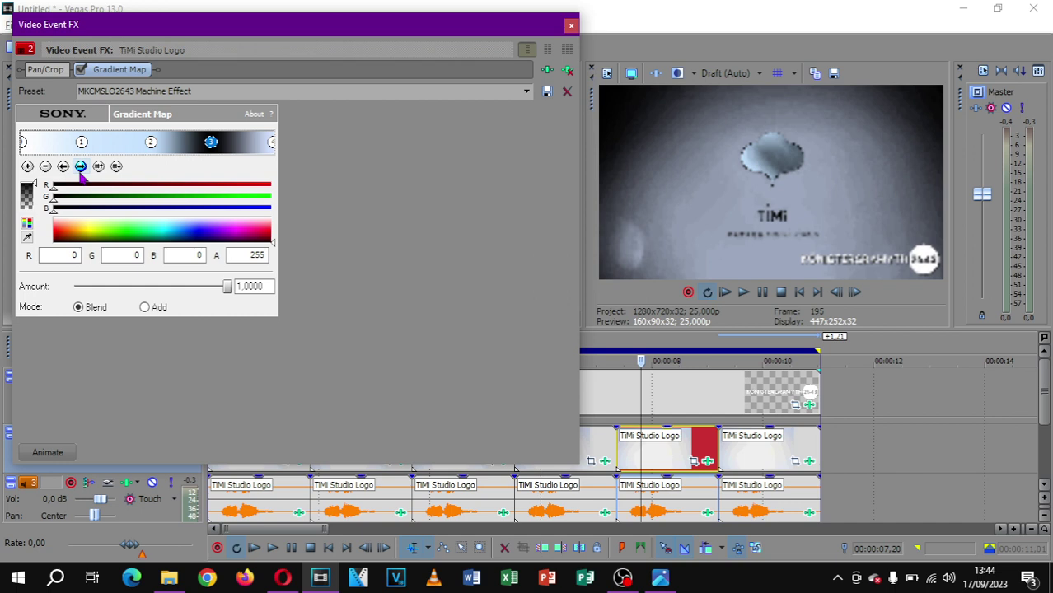
pyautogui.click(81, 167)
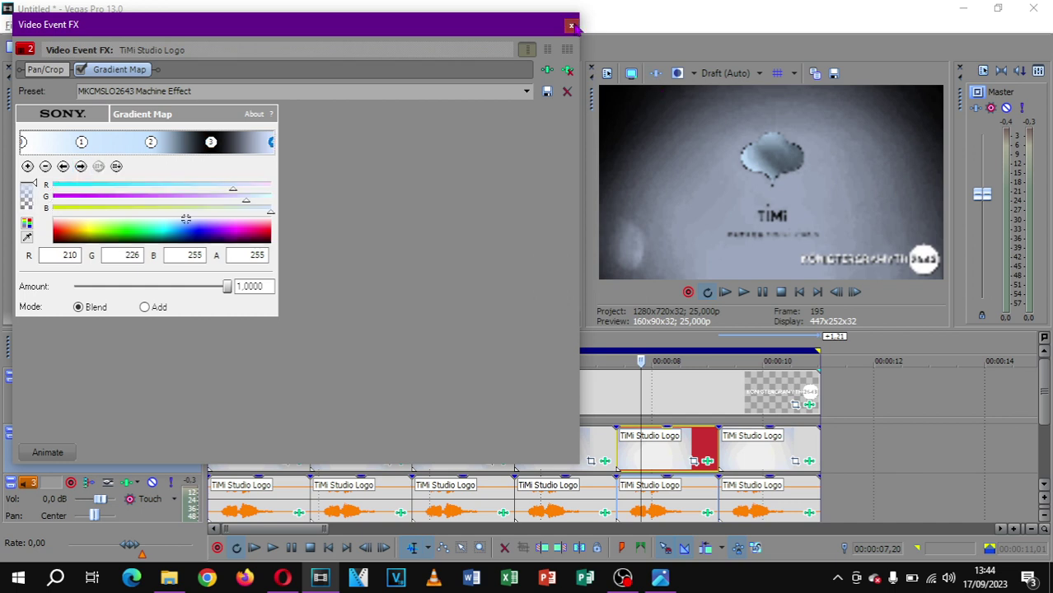
pyautogui.click(571, 24)
# - Inspect the fifth audio clip's IL Vocodex mixer settings, carrier and keyboard notes, and close the effect window
pyautogui.click(708, 514)
pyautogui.moveTo(367, 10); pyautogui.dragTo(357, 30)
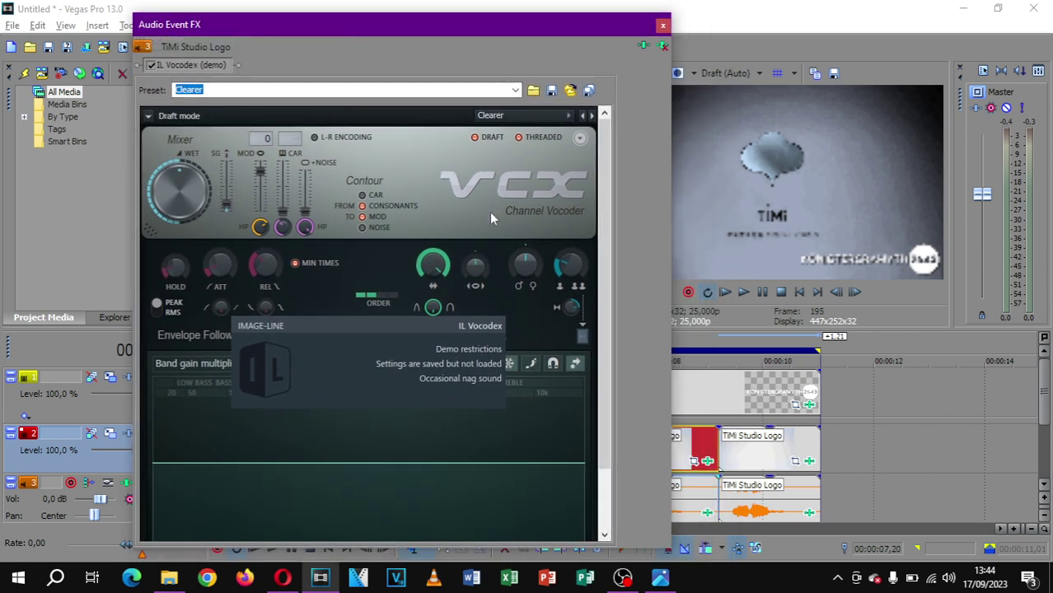
pyautogui.moveTo(614, 147); pyautogui.dragTo(606, 331)
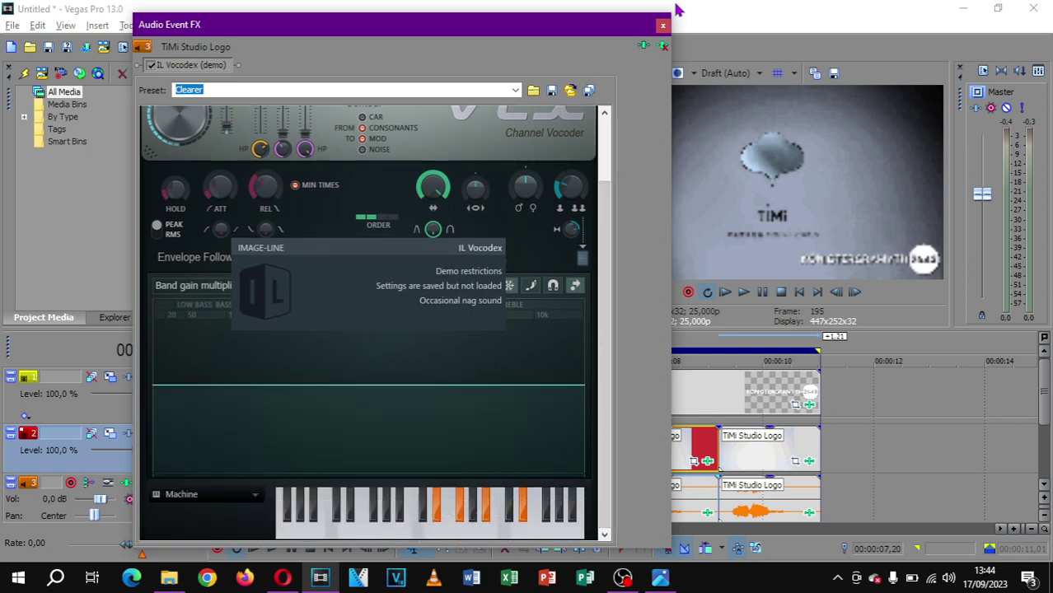
pyautogui.click(662, 26)
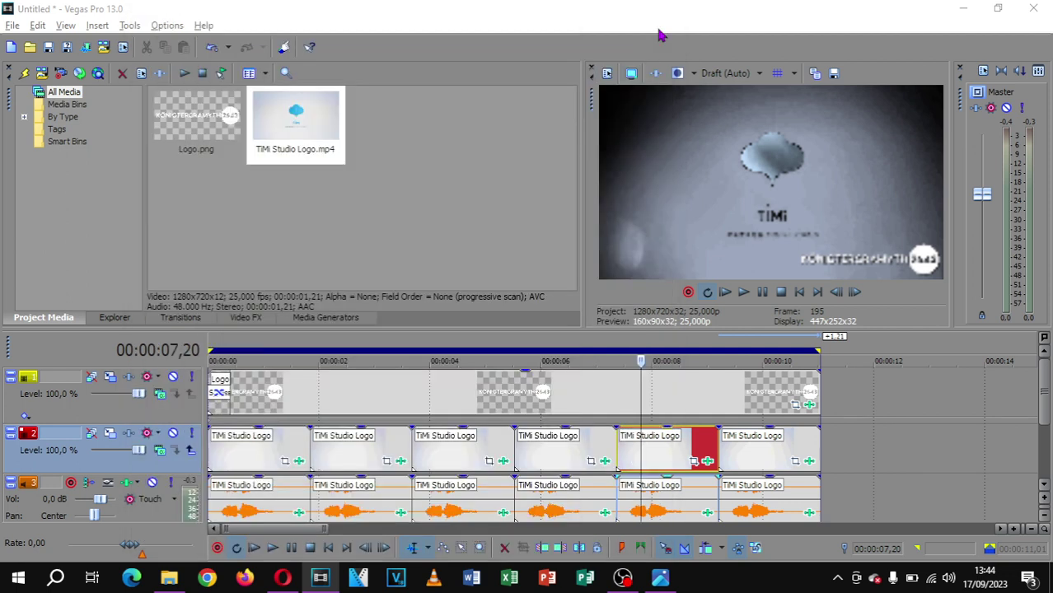
# - Select the sixth video clip and examine the color values of its Gradient Map control points
pyautogui.click(749, 454)
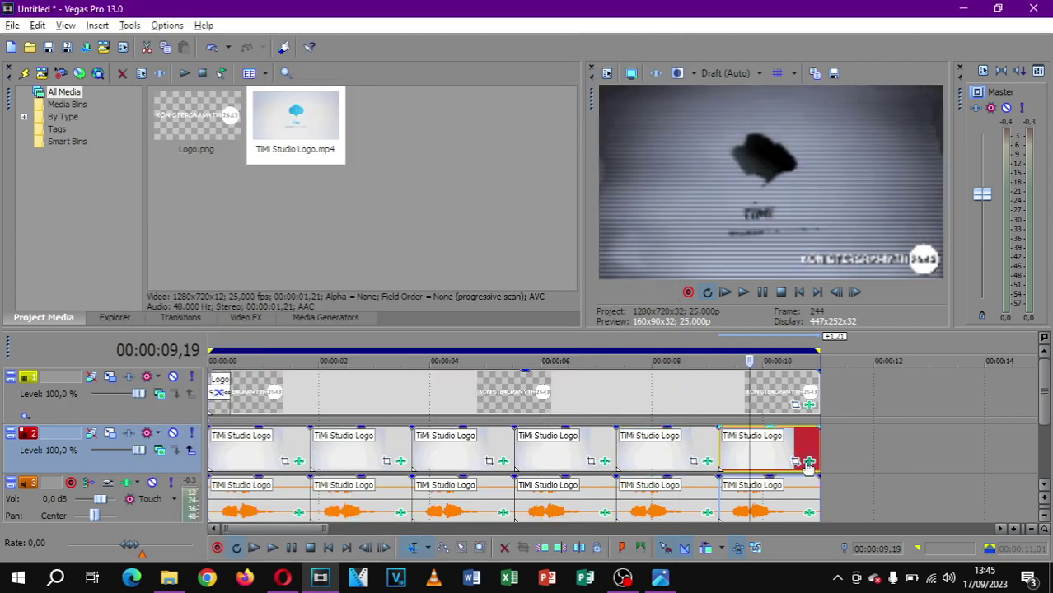
pyautogui.click(796, 460)
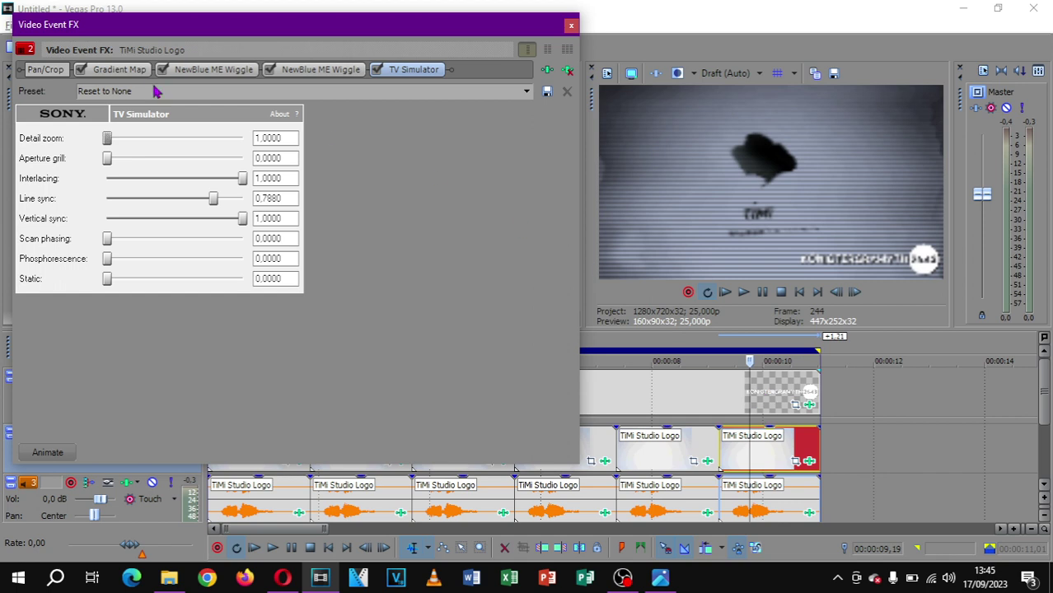
pyautogui.click(128, 71)
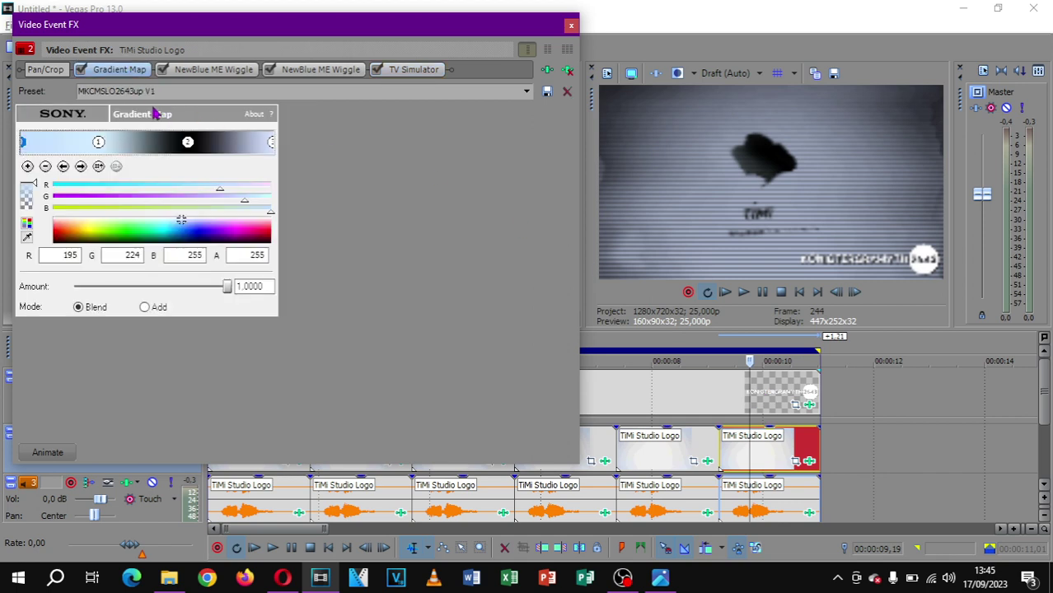
pyautogui.click(80, 168)
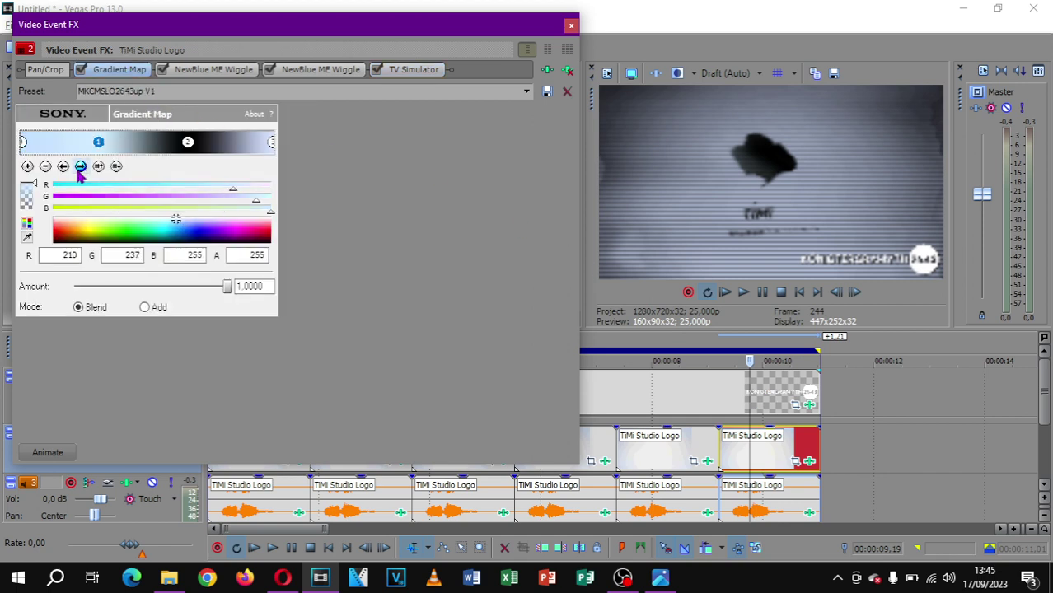
pyautogui.click(79, 168)
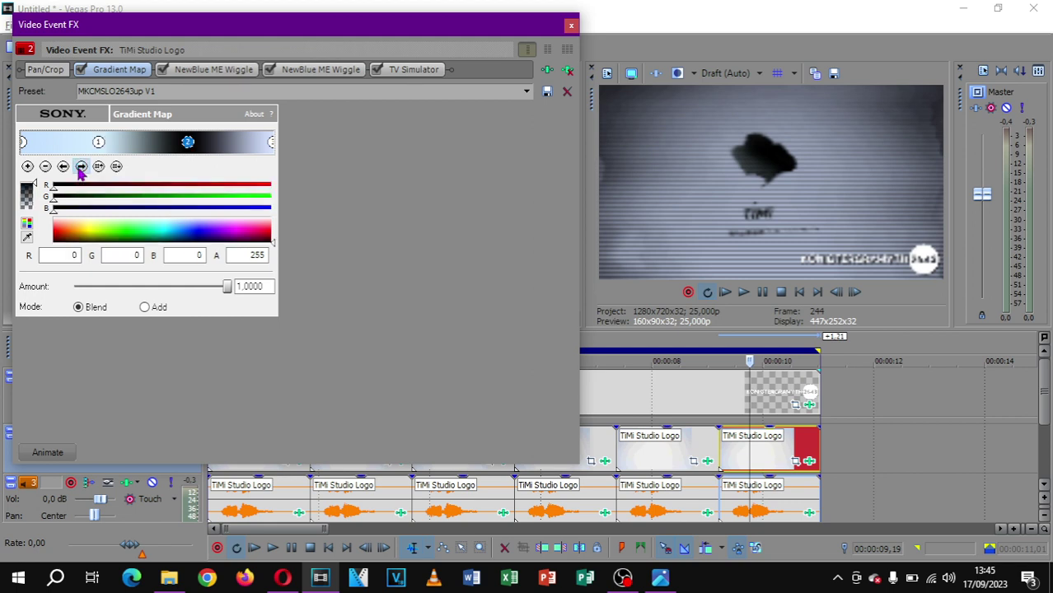
pyautogui.click(80, 167)
# - Inspect both NewBlue ME Wiggle effects and the TV Simulator settings on the sixth video clip, and close the effect window
pyautogui.click(216, 70)
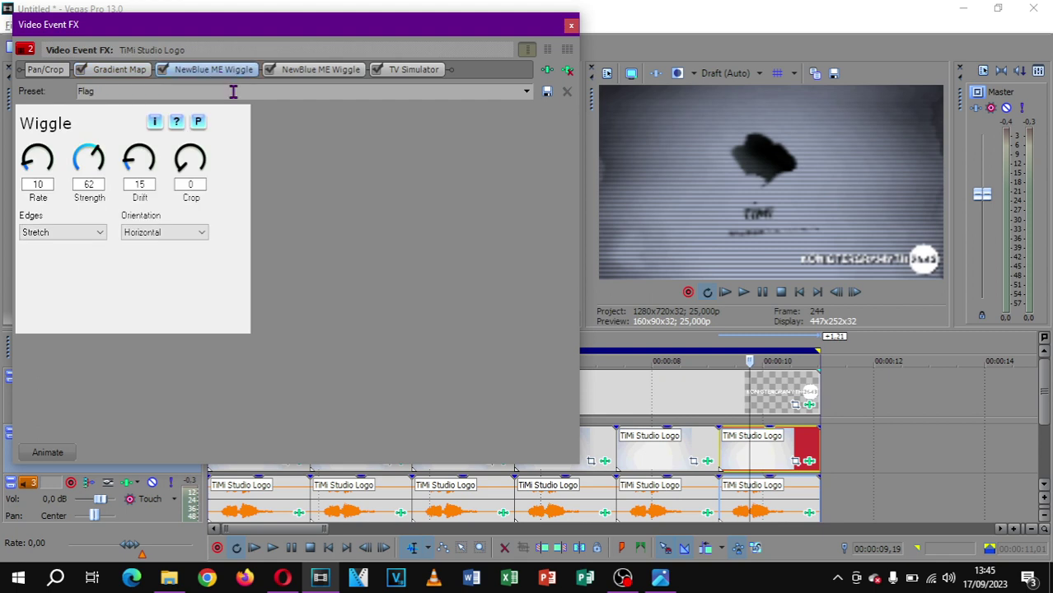
pyautogui.click(345, 74)
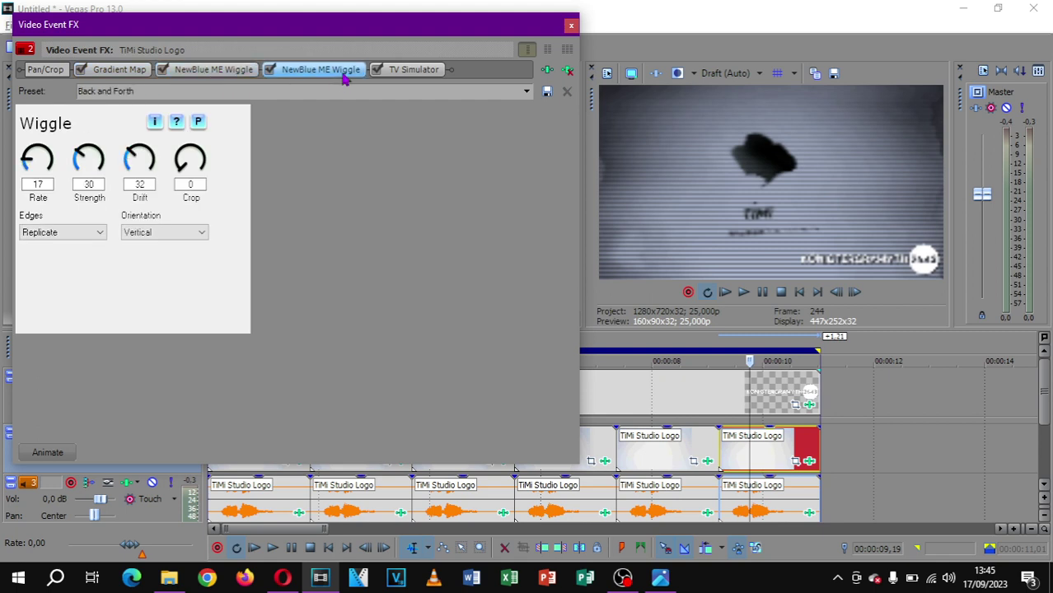
pyautogui.click(414, 71)
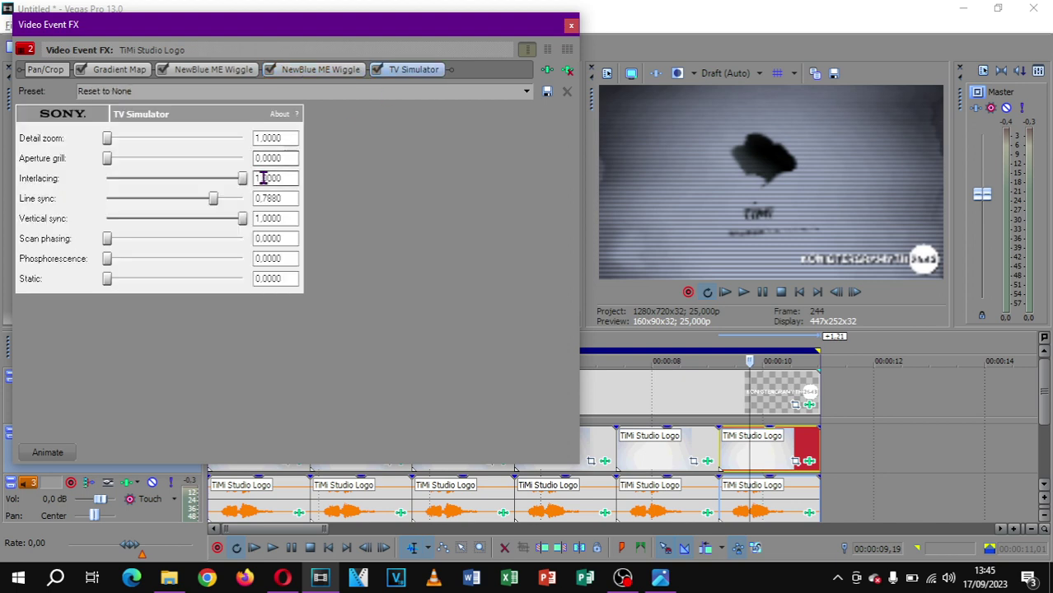
pyautogui.click(570, 26)
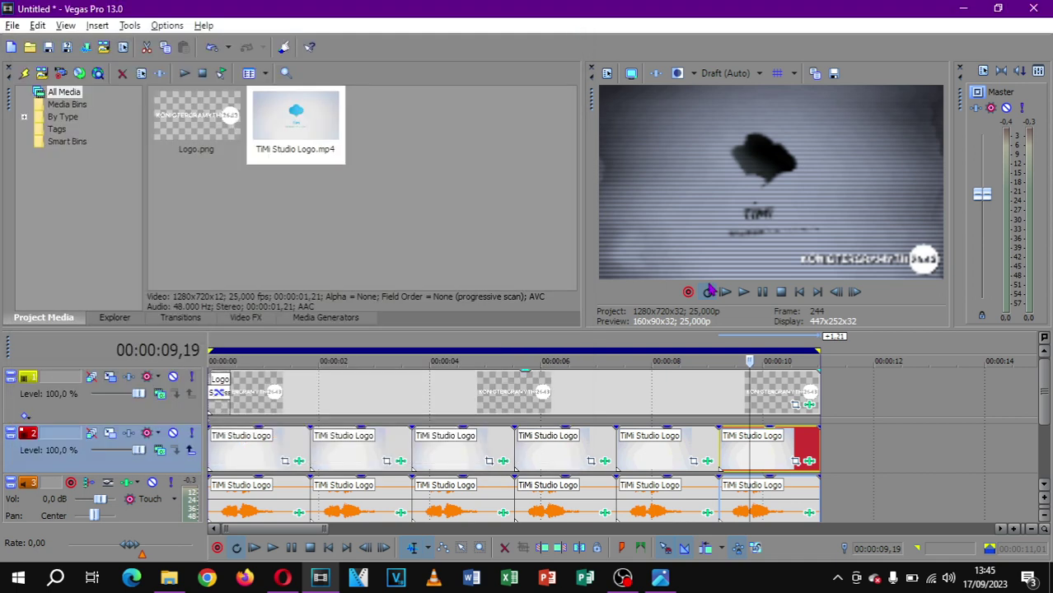
# - Inspect the ExpressFX Chorus, ExpressFX Flange/Wah-Wah and tb_grumblebum settings on the sixth audio clip
pyautogui.click(809, 513)
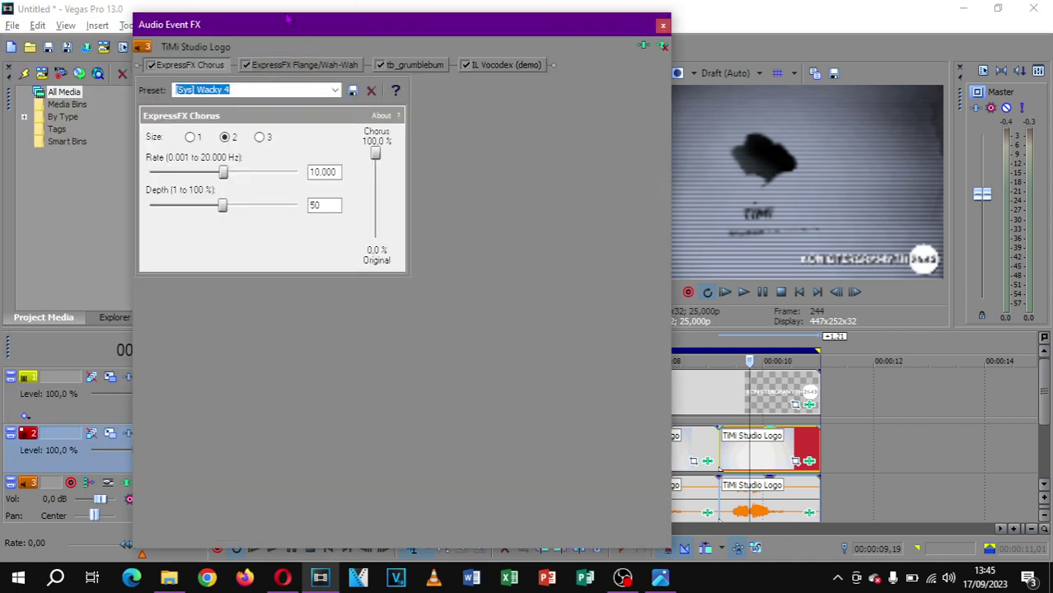
pyautogui.moveTo(286, 8); pyautogui.dragTo(294, 20)
pyautogui.moveTo(349, 64); pyautogui.dragTo(369, 15)
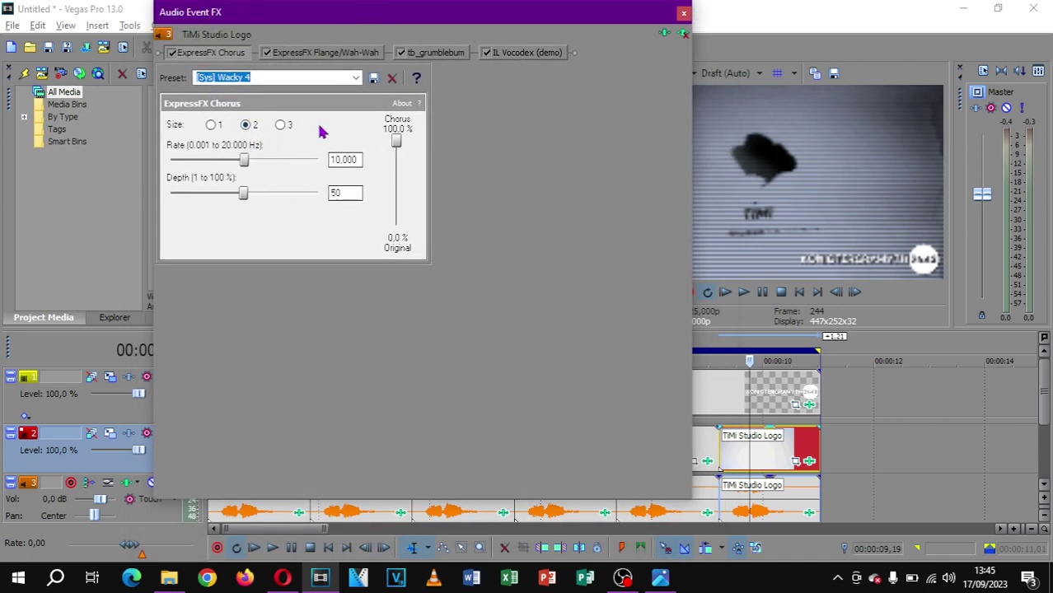
pyautogui.click(349, 52)
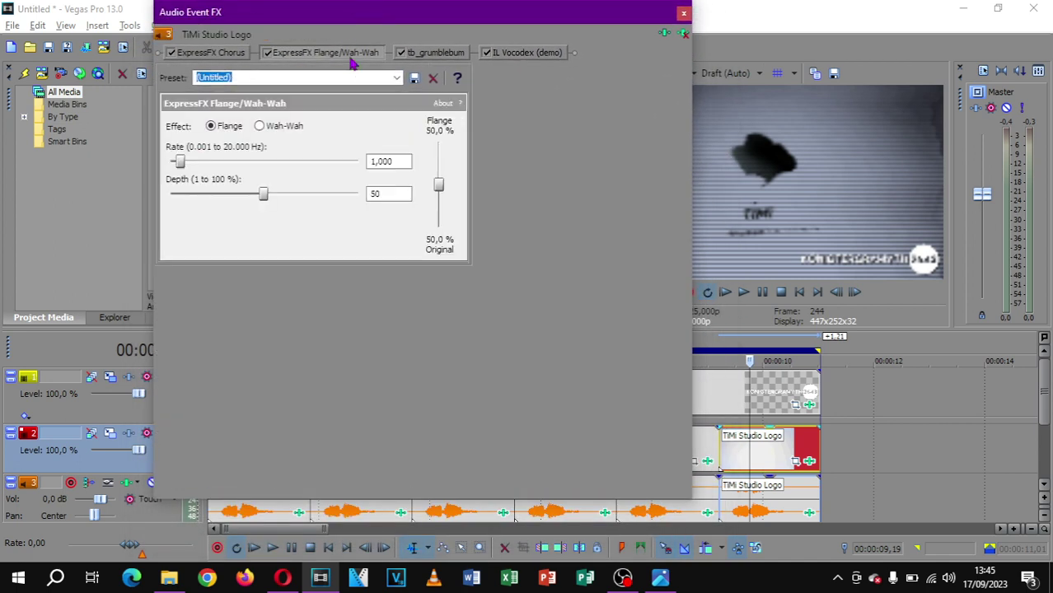
pyautogui.click(448, 56)
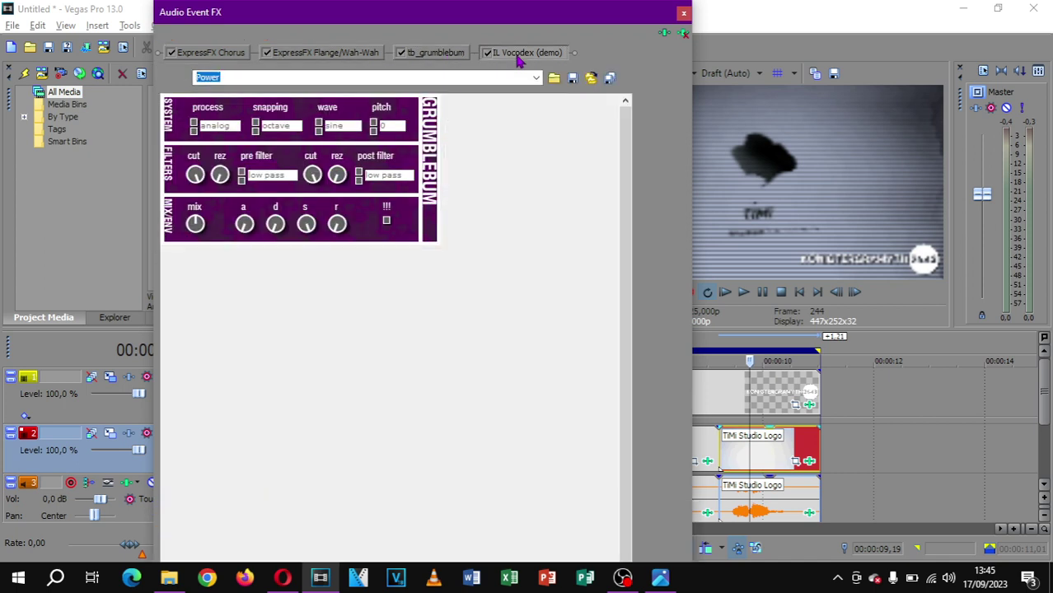
# - Inspect the sixth audio clip's IL Vocodex settings, including the preset list, carrier and keyboard notes, and close the effect window
pyautogui.click(519, 55)
pyautogui.moveTo(492, 11)
pyautogui.mouseDown()
pyautogui.moveTo(507, 84)
pyautogui.moveTo(514, 79)
pyautogui.moveTo(486, 8)
pyautogui.moveTo(483, 18)
pyautogui.mouseUp()
pyautogui.click(544, 102)
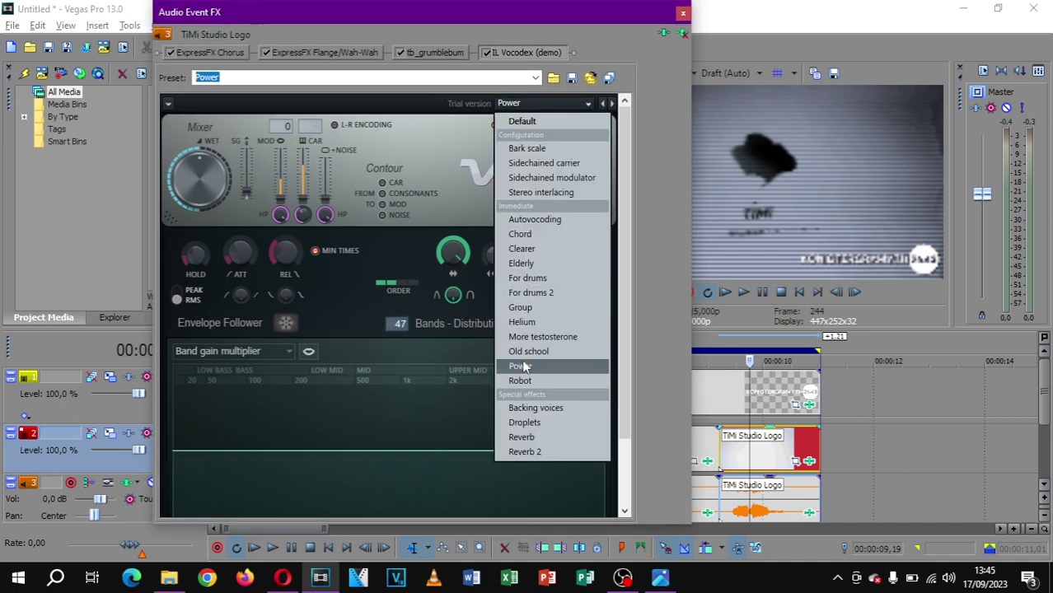
pyautogui.click(351, 314)
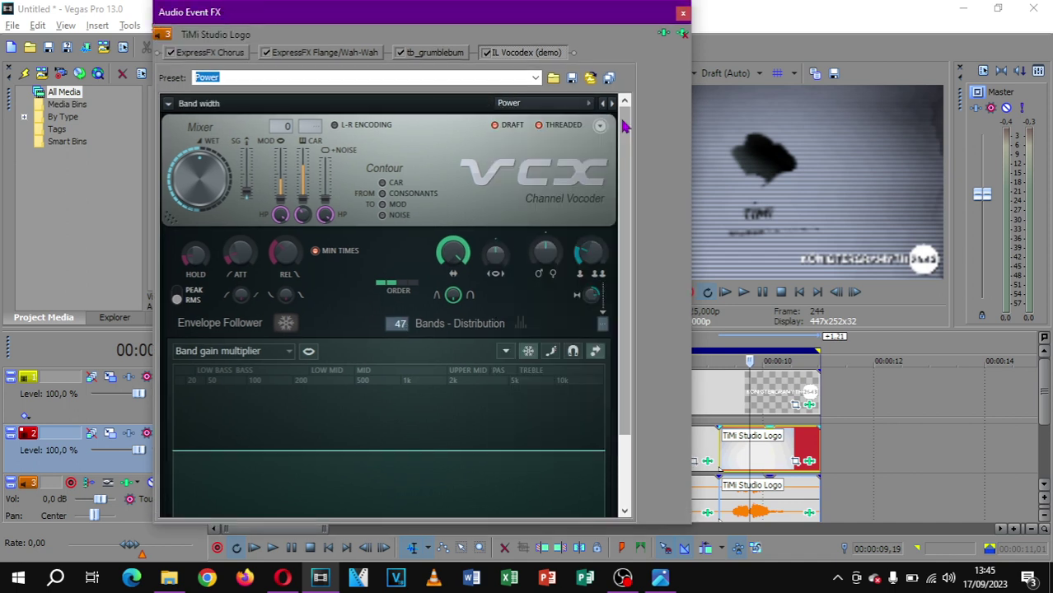
pyautogui.scroll(-2, 314, 437)
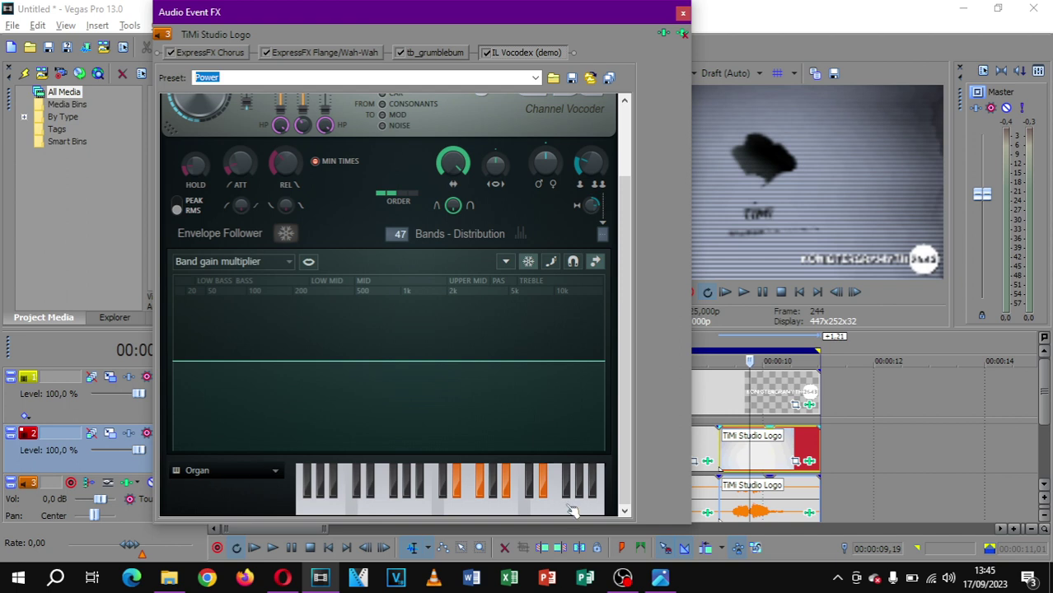
pyautogui.click(682, 14)
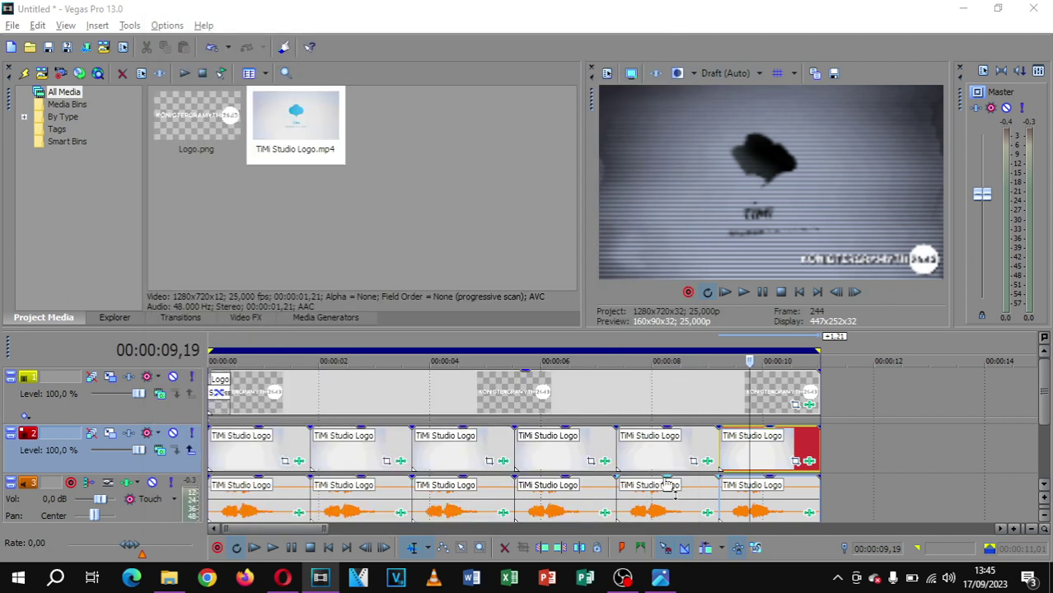